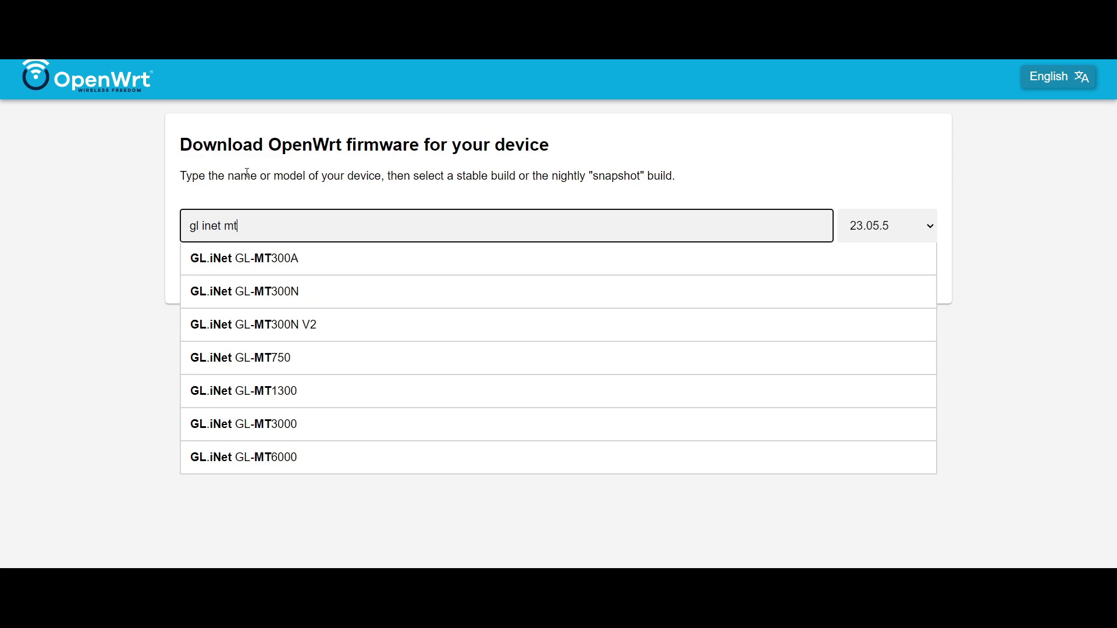
Step: Select the GL.iNet GL-MT300N V2 at release 23.05.5 and download its sysupgrade image
text(300)
click(339, 336)
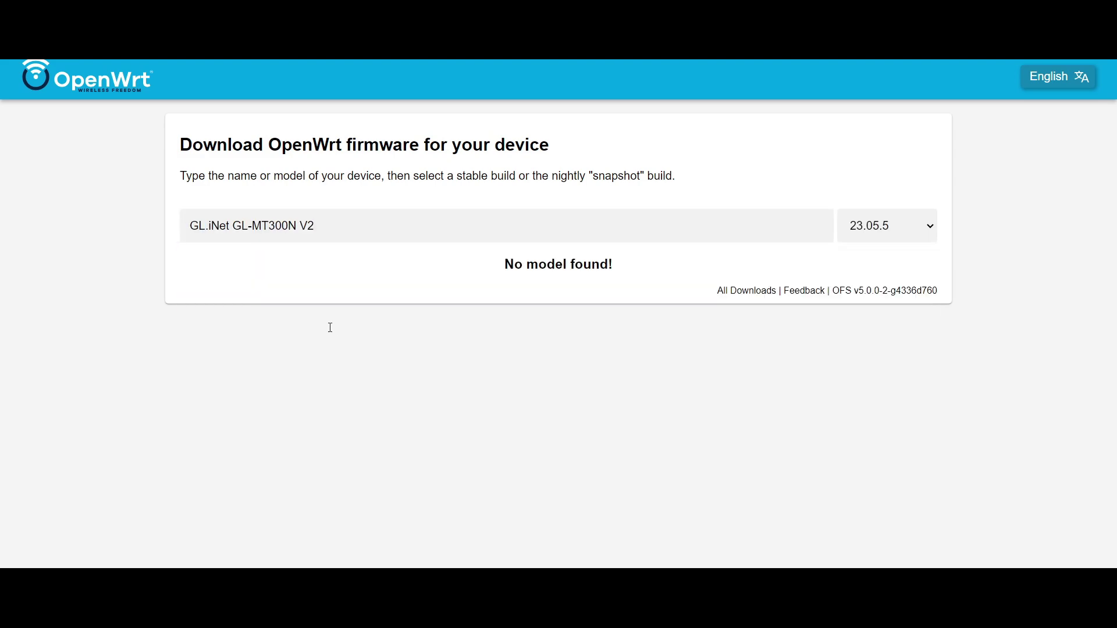
click(878, 239)
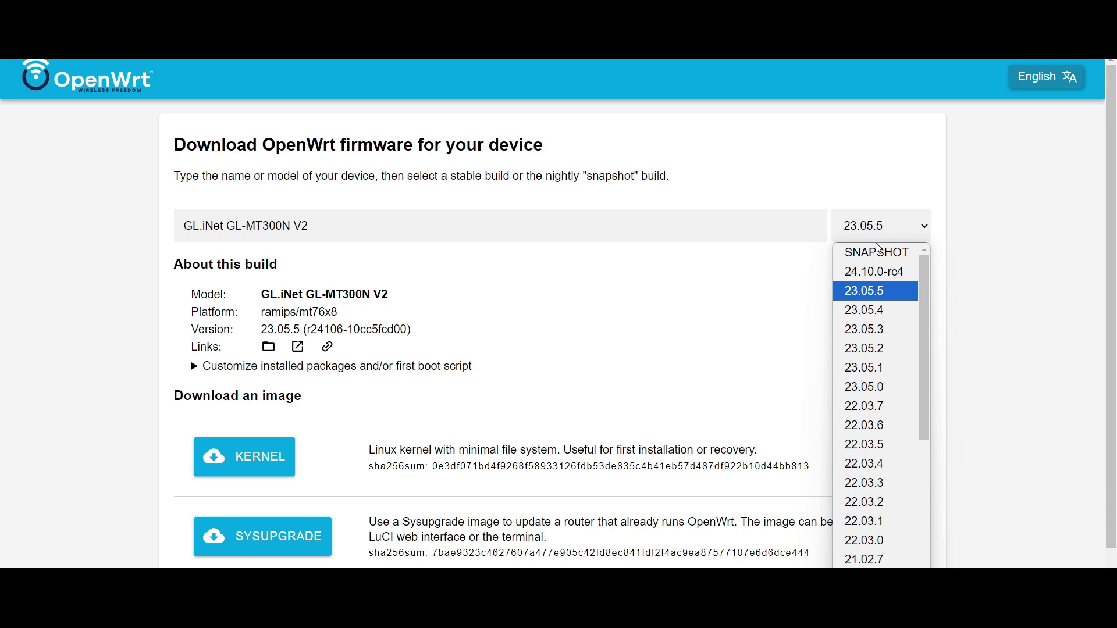
click(883, 291)
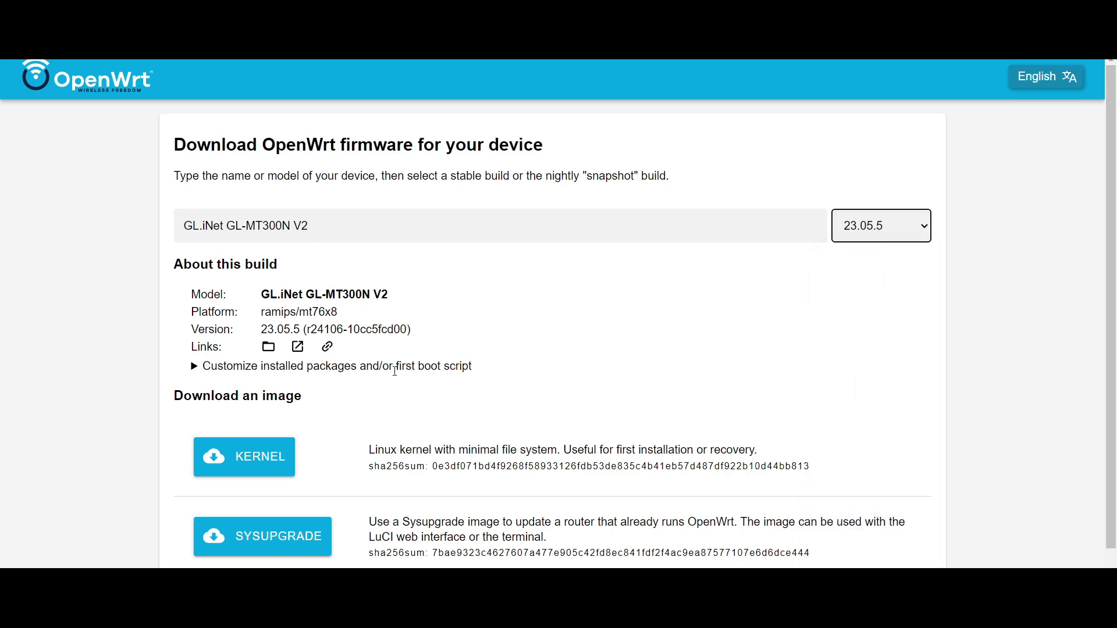
scroll(165, 334, down, 1)
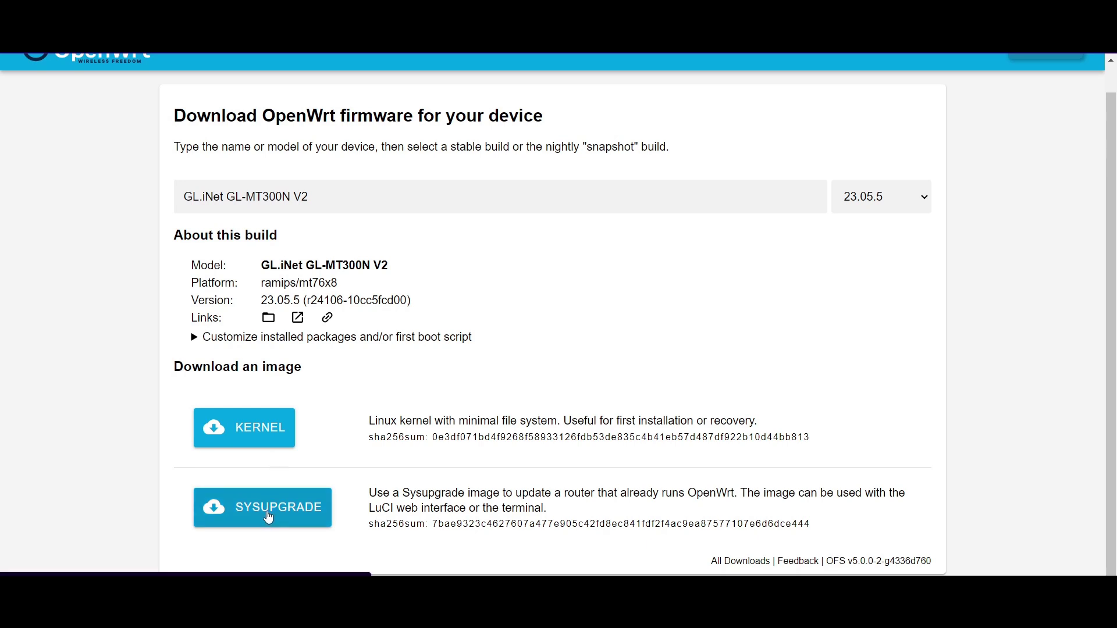
click(268, 519)
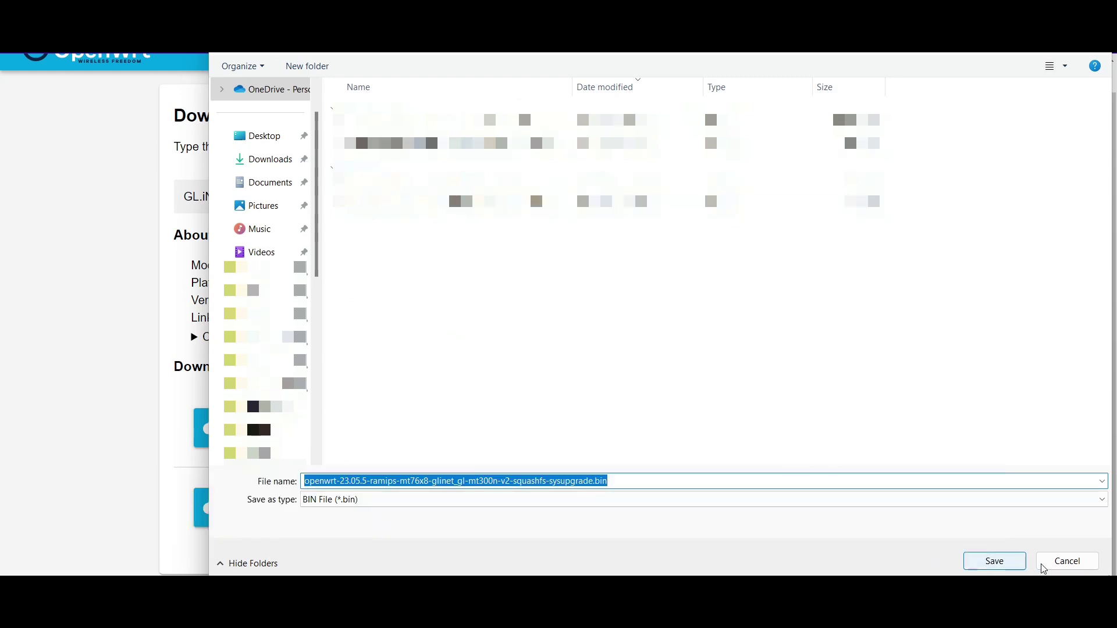
Step: Save openwrt-23.05.5-ramips-mt76x8-glinet_gl-mt300n-v2-squashfs-sysupgrade.bin to the computer
click(1068, 562)
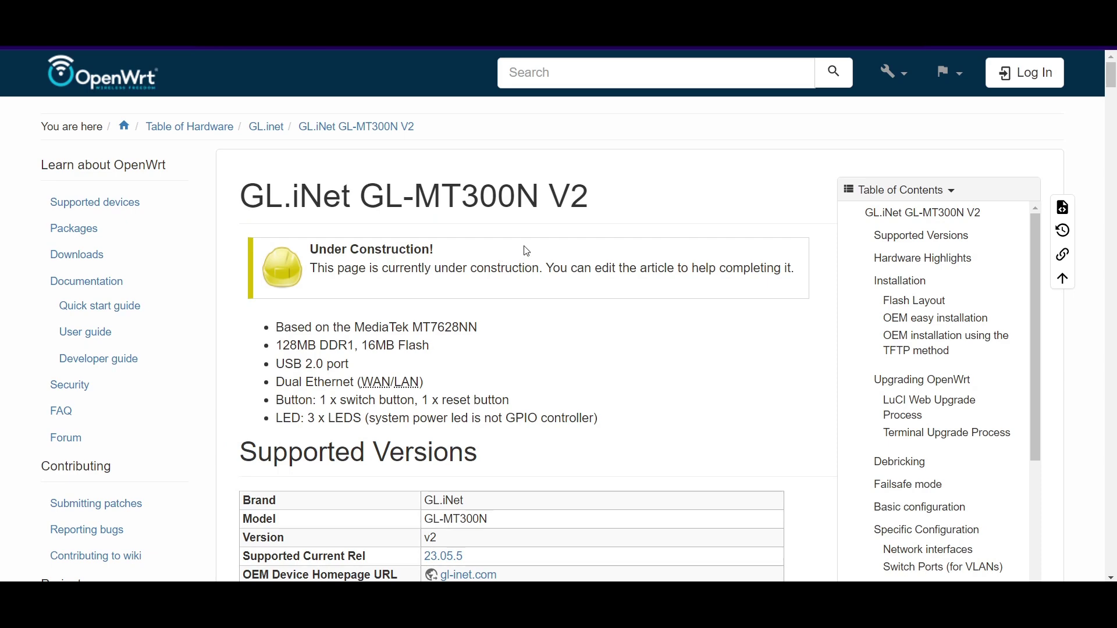
Step: Scroll through the OpenWrt wiki's GL-MT300N V2 hardware and flash layout details
scroll(527, 250, down, 3)
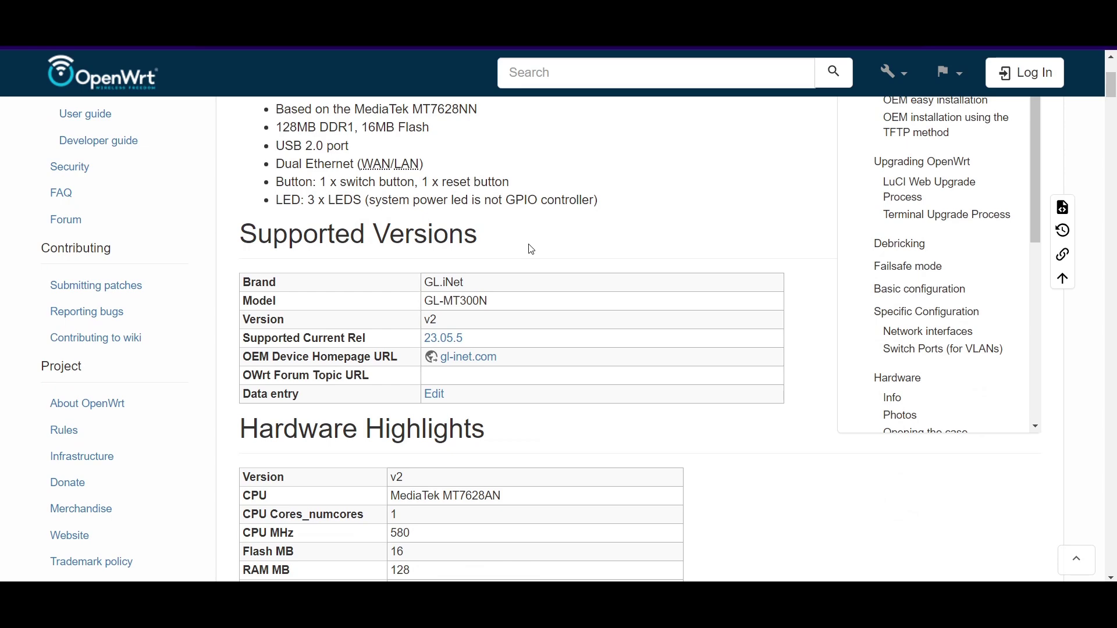
scroll(531, 249, down, 2)
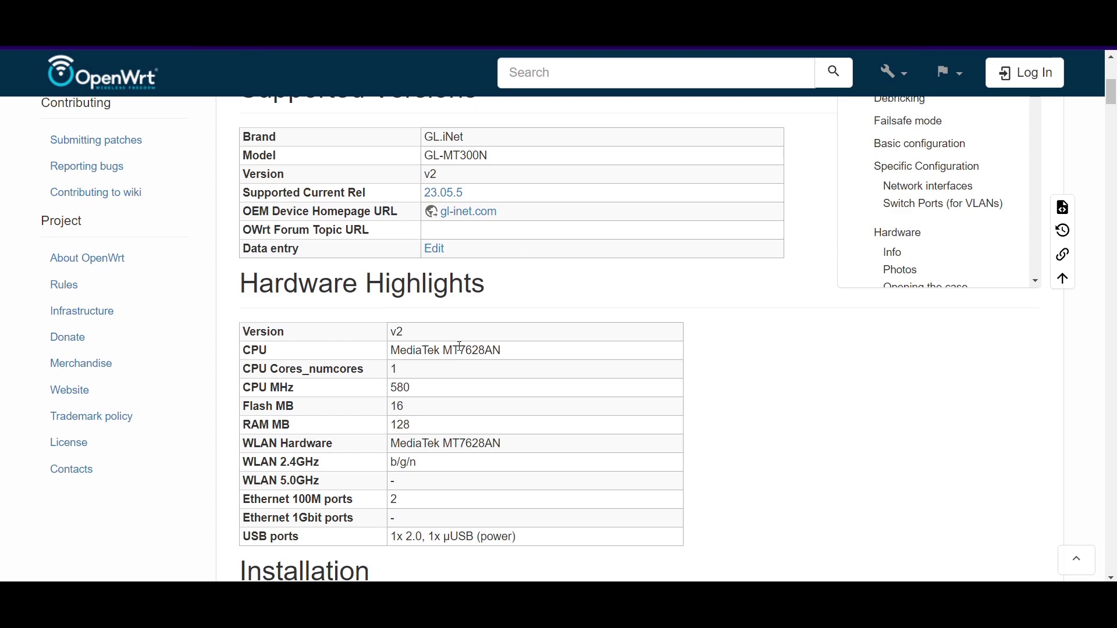
scroll(460, 347, down, 6)
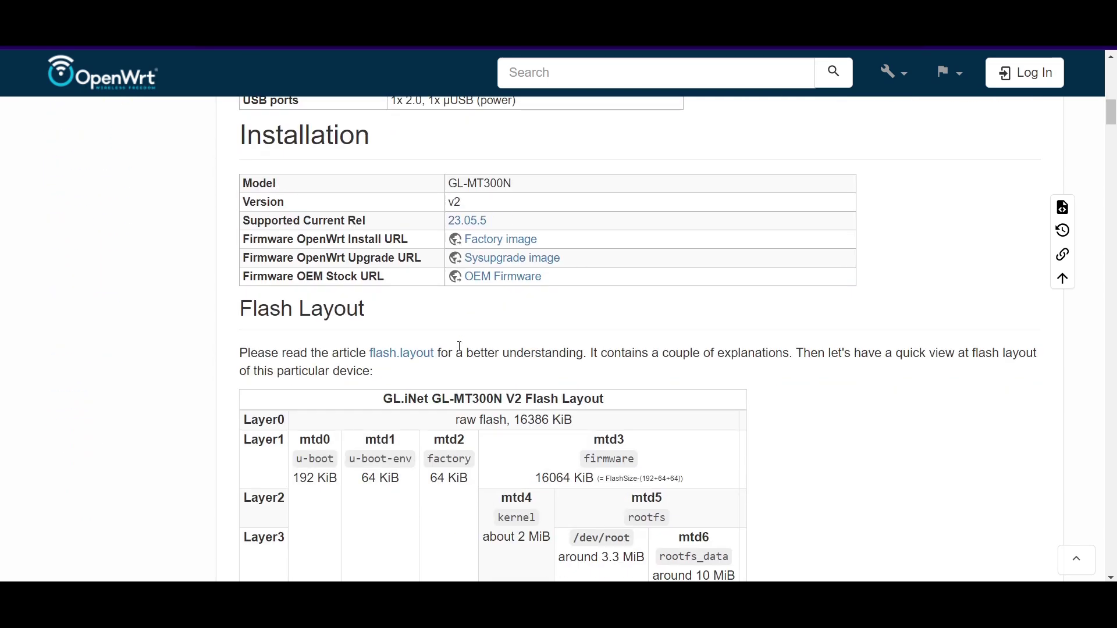
scroll(801, 300, down, 3)
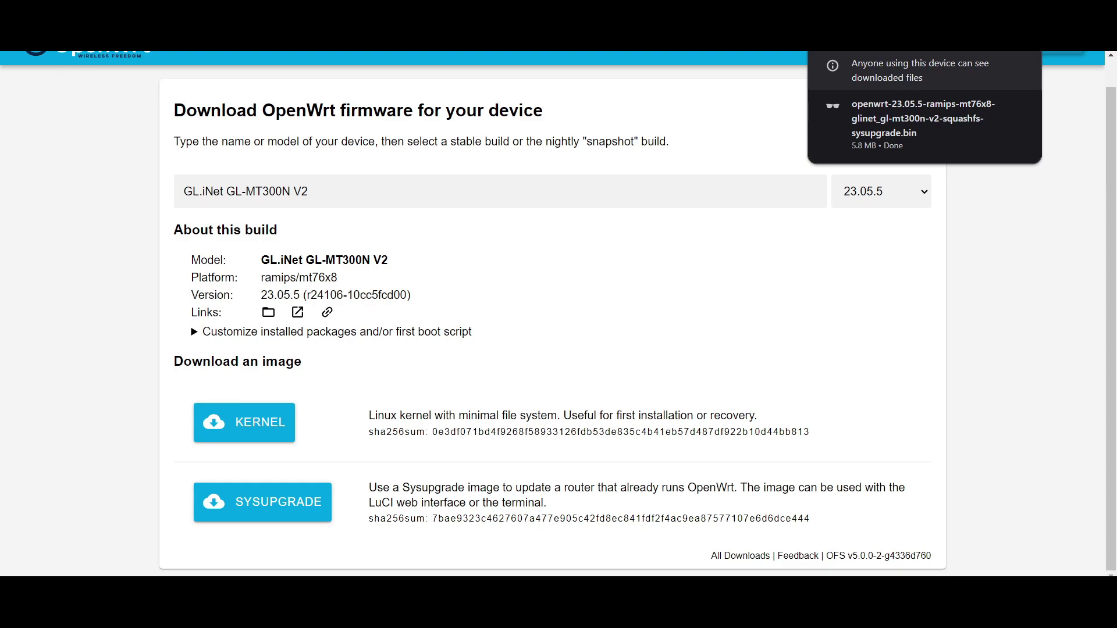
Step: Switch to the Debrick via Uboot guide and read its Ethernet and Reset-button preparation steps
click(233, 43)
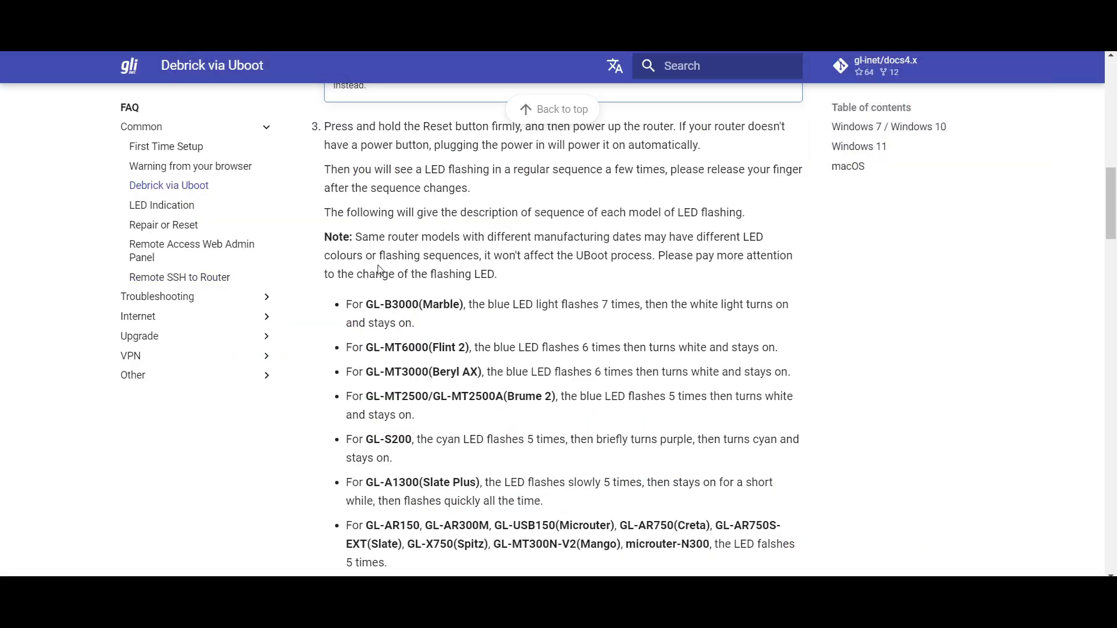
scroll(378, 269, up, 10)
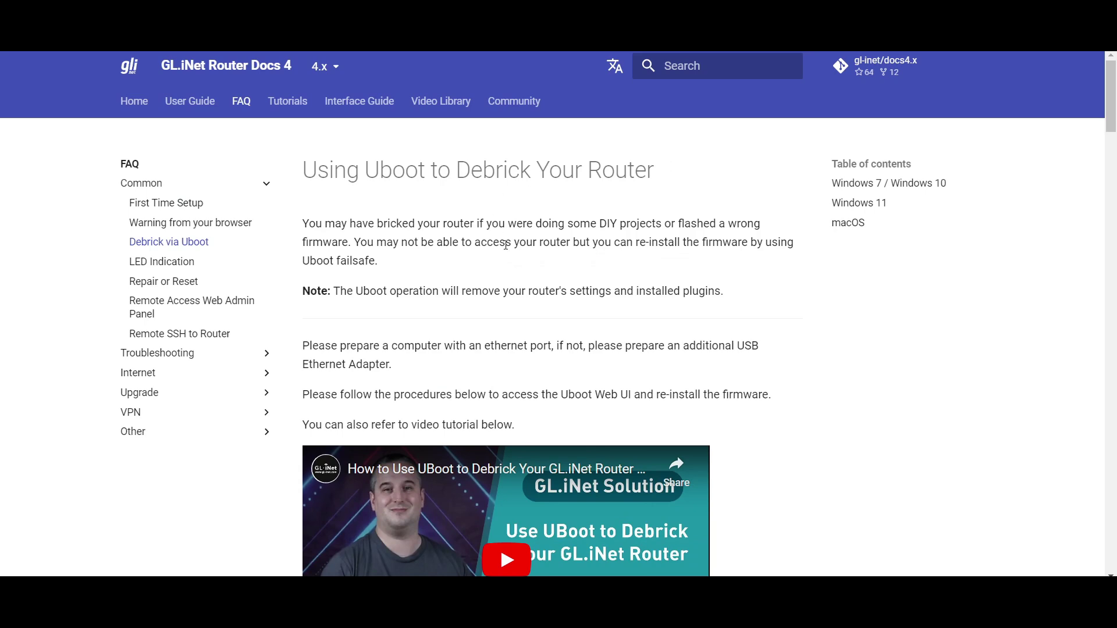
scroll(487, 249, down, 3)
scroll(487, 249, down, 3)
scroll(524, 273, down, 4)
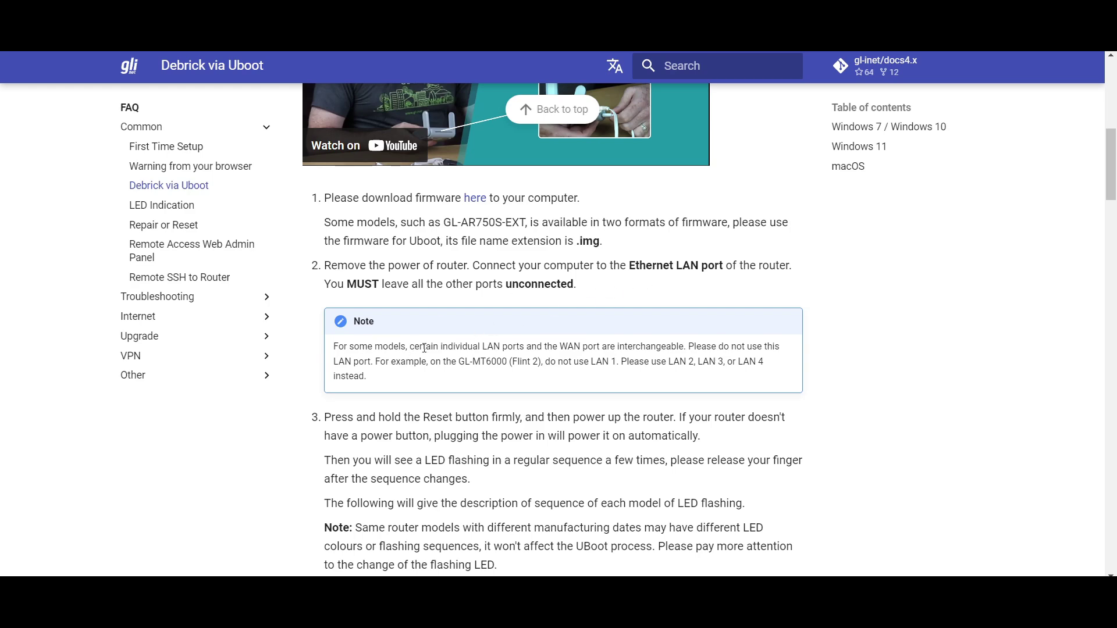
scroll(432, 329, down, 1)
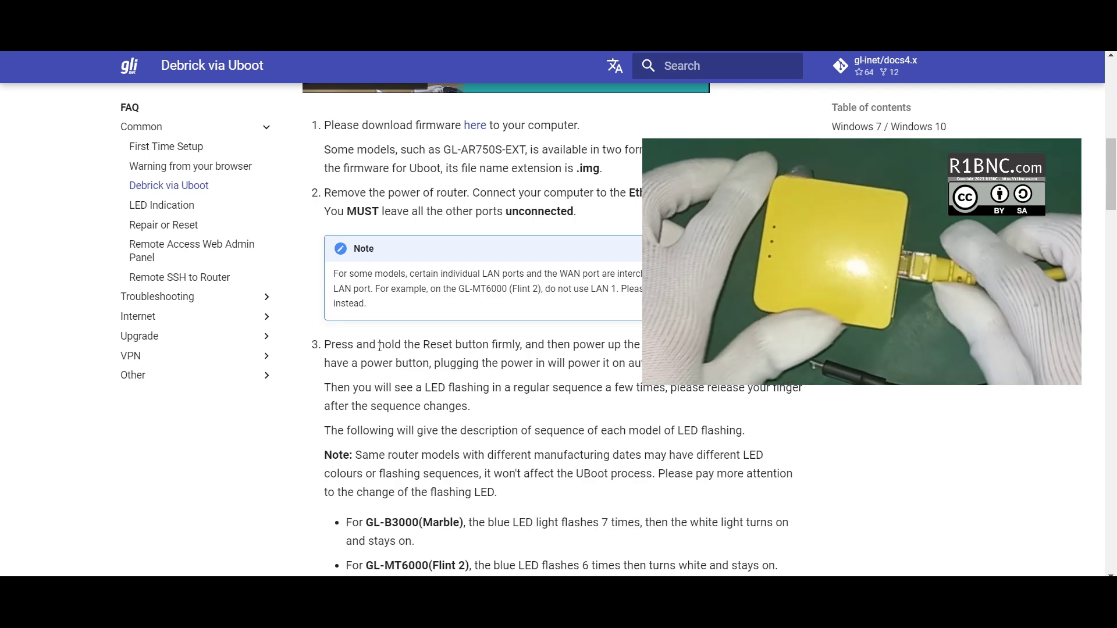
Step: Scroll past the LED-flash list to step 4, setting the computer's IP to 192.168.1.2
scroll(381, 301, down, 2)
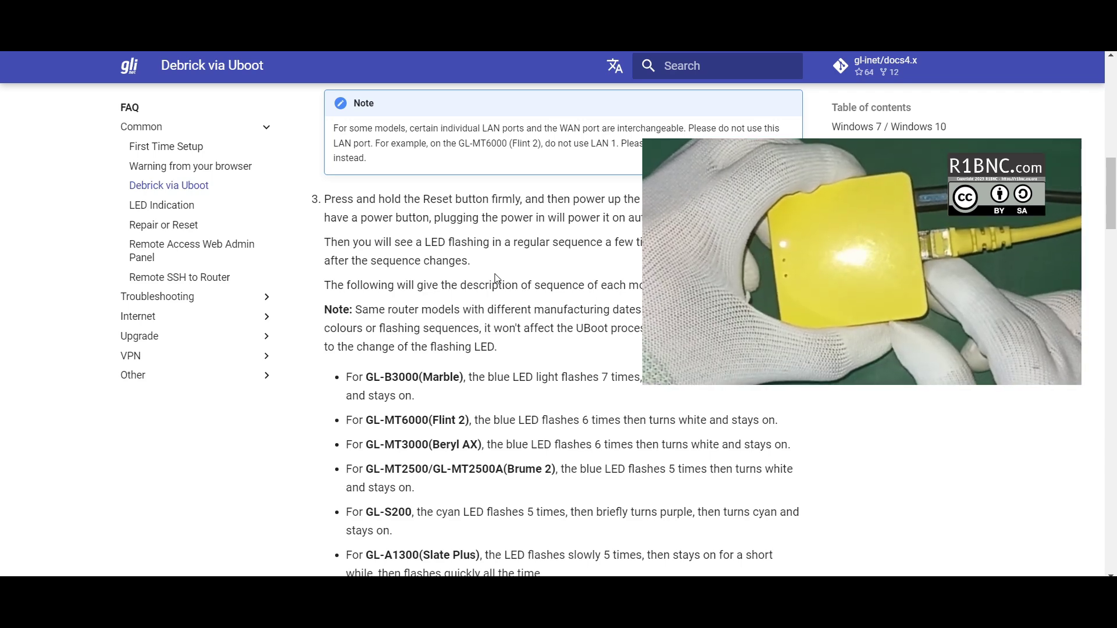
scroll(495, 279, down, 8)
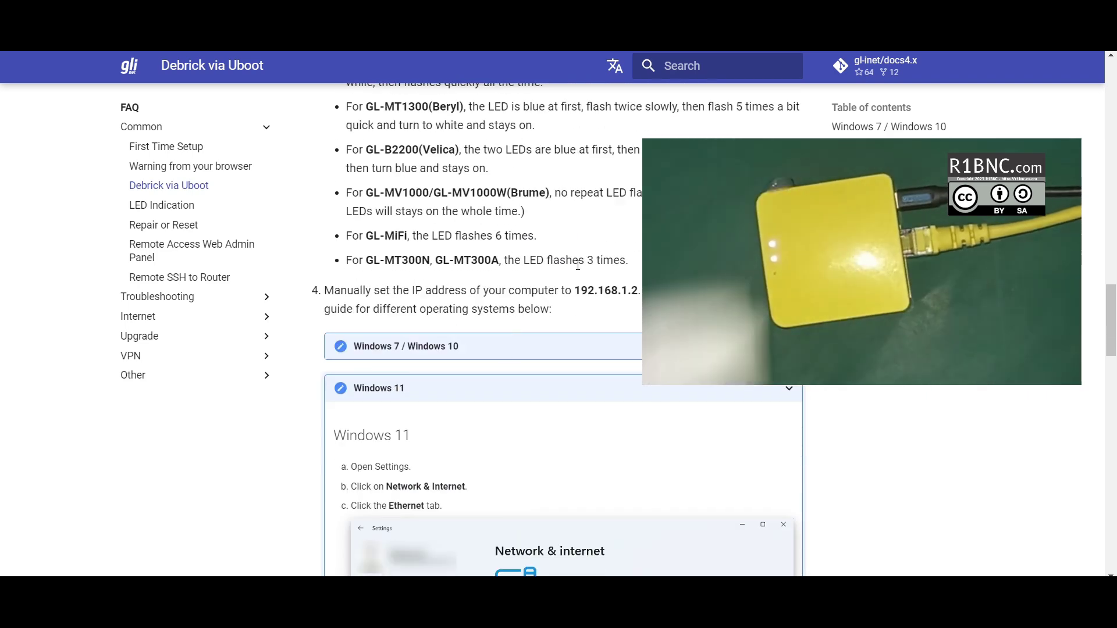
Step: Read the Windows 11 static IP instructions (192.168.1.2, mask 255.255.255.0) down to step 5
scroll(586, 260, down, 3)
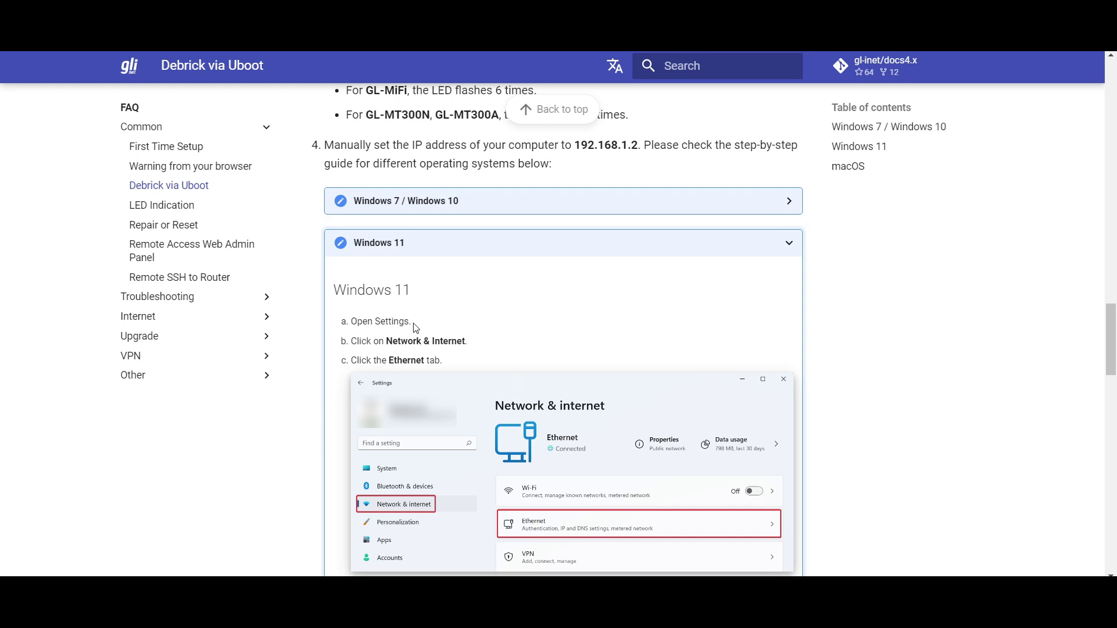
scroll(415, 326, down, 3)
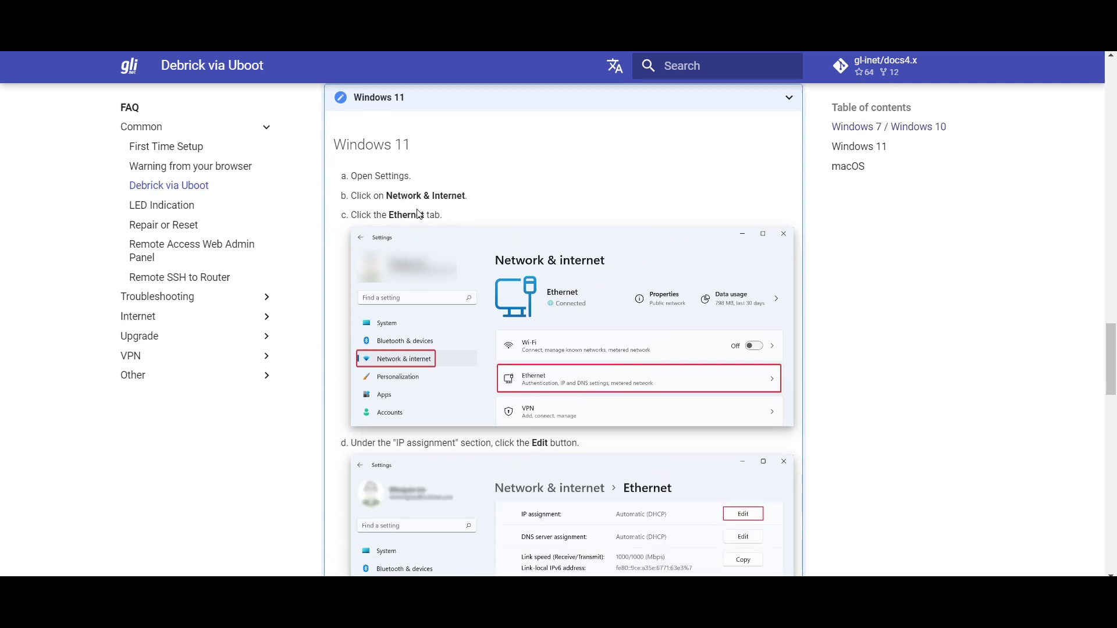
scroll(489, 245, down, 1)
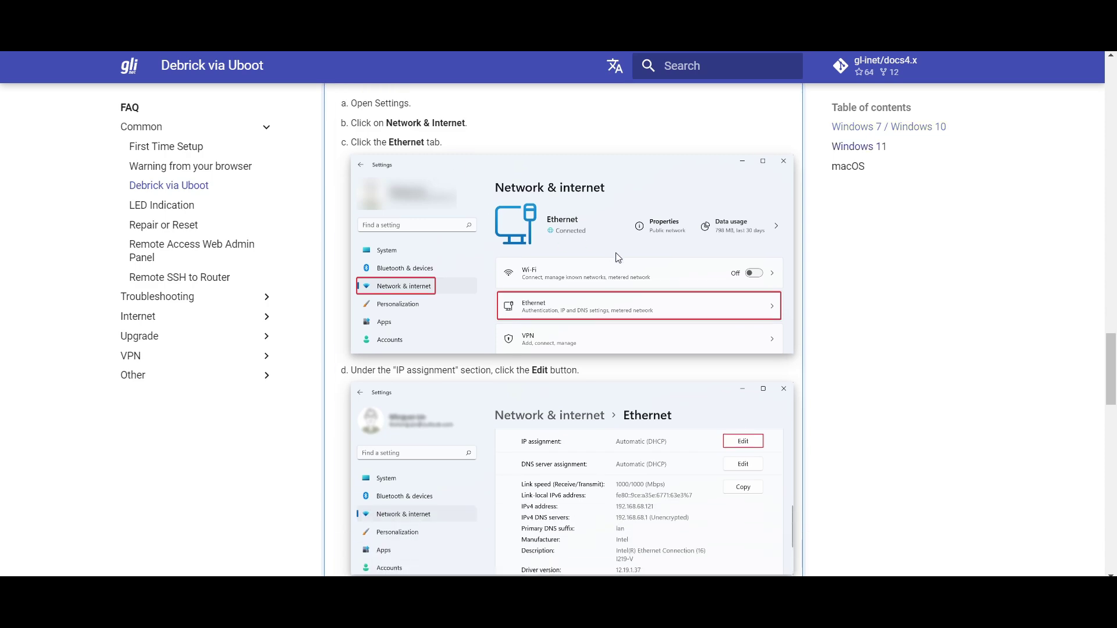
scroll(582, 274, down, 2)
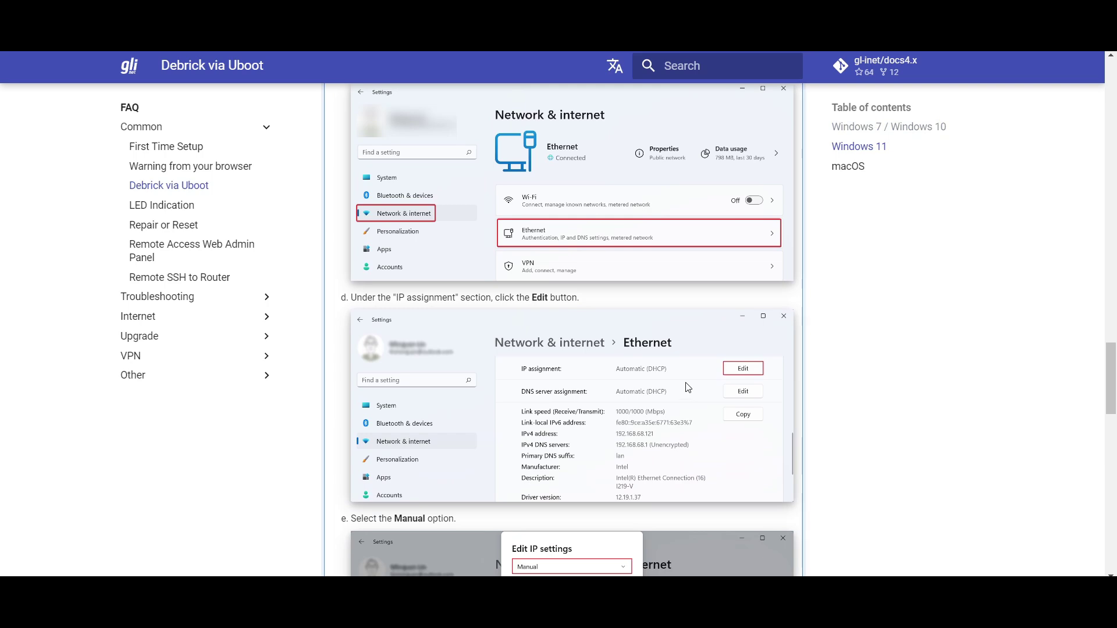
scroll(679, 398, down, 3)
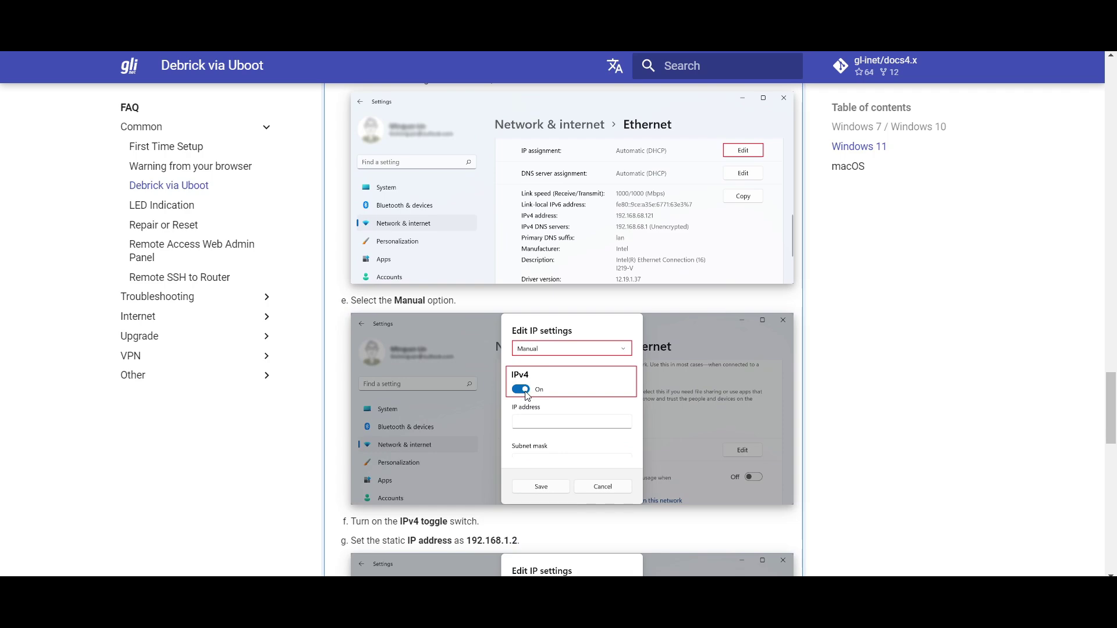
scroll(527, 396, down, 4)
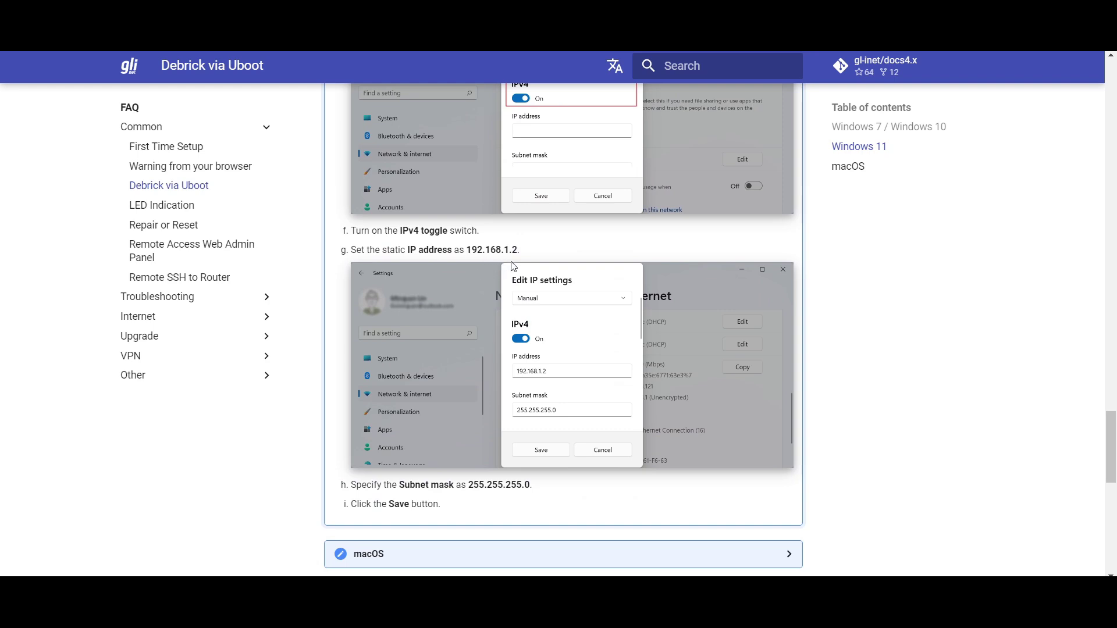
scroll(537, 302, down, 1)
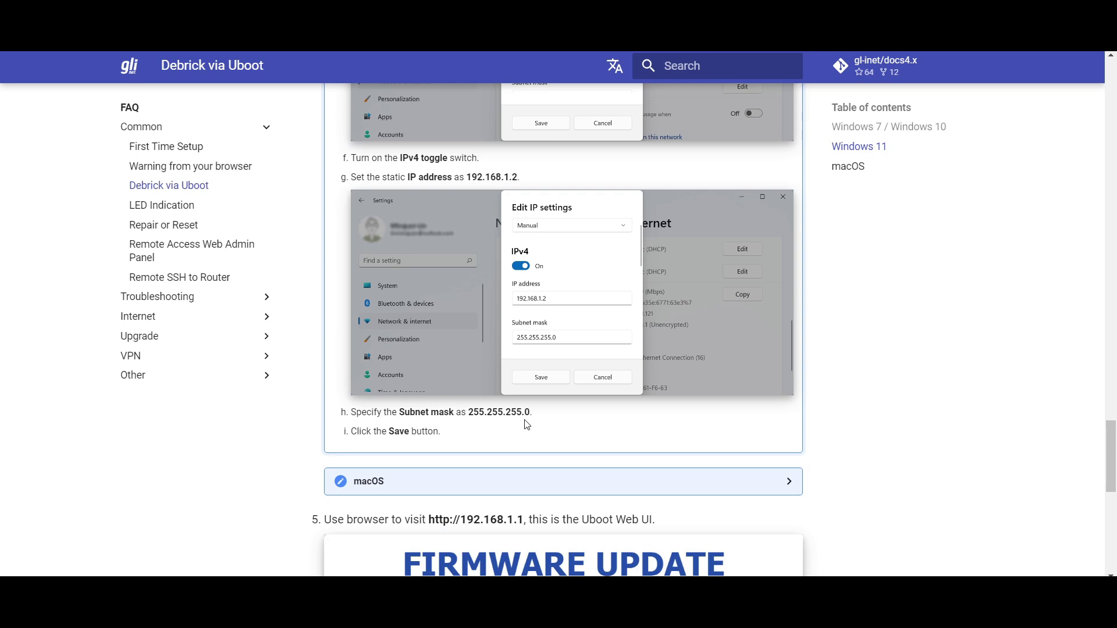
scroll(533, 393, down, 2)
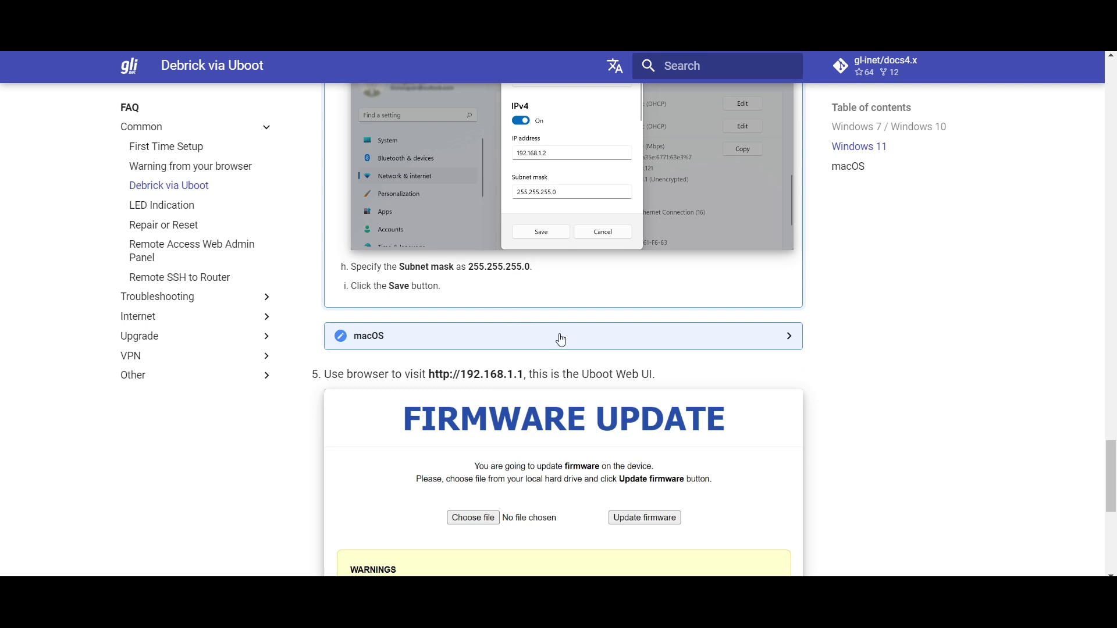
scroll(561, 337, down, 4)
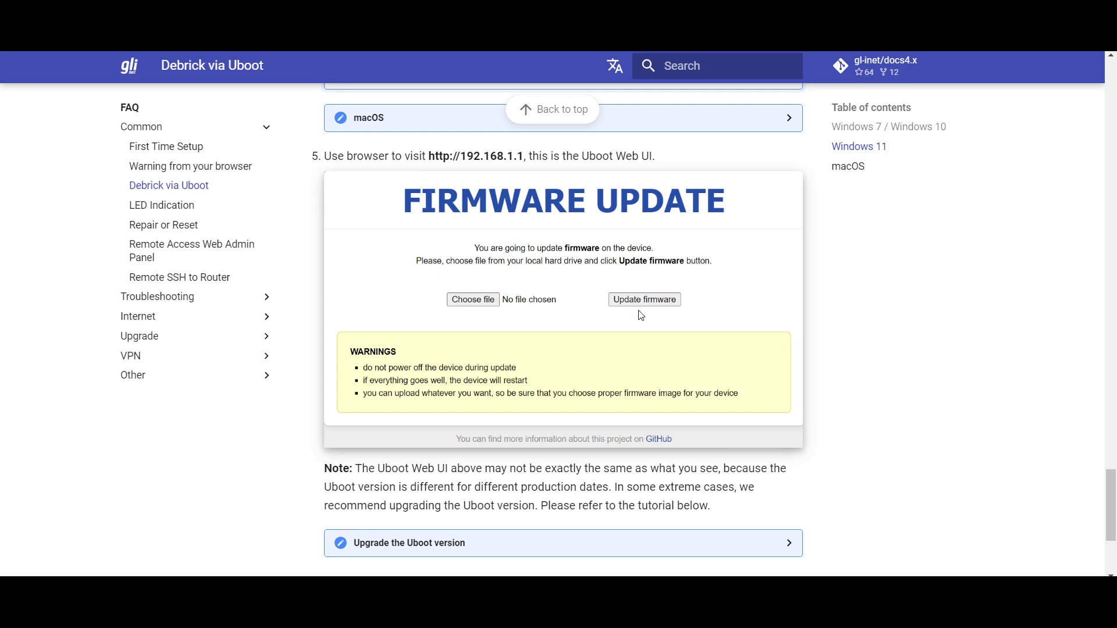
scroll(641, 316, down, 3)
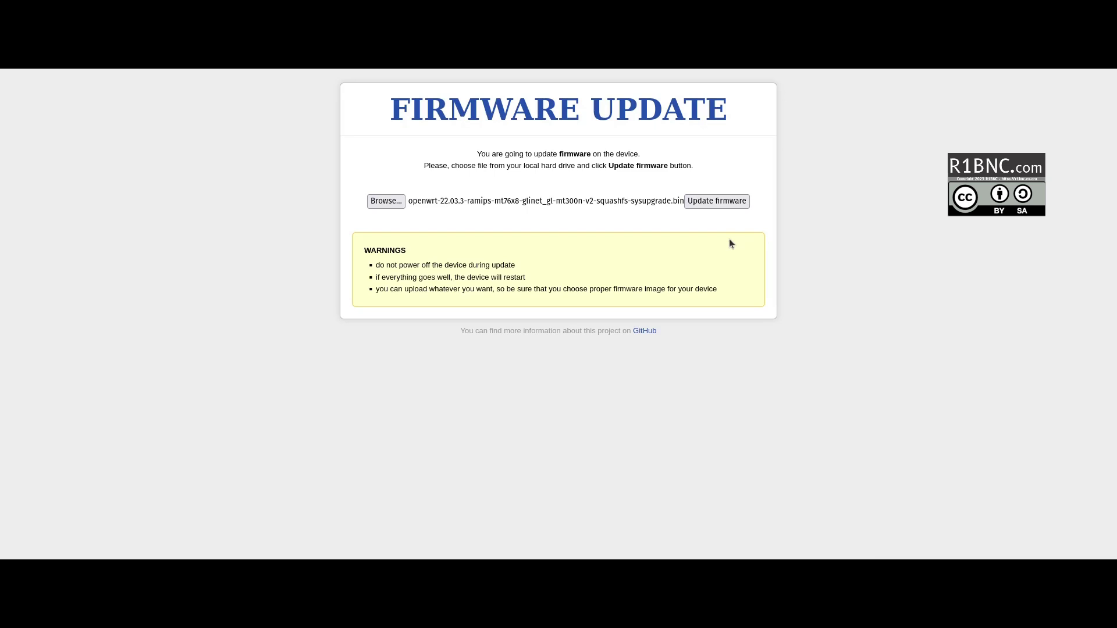
Step: Upload the chosen 22.03.3 GL-MT300N V2 sysupgrade image and start flashing the router
click(731, 202)
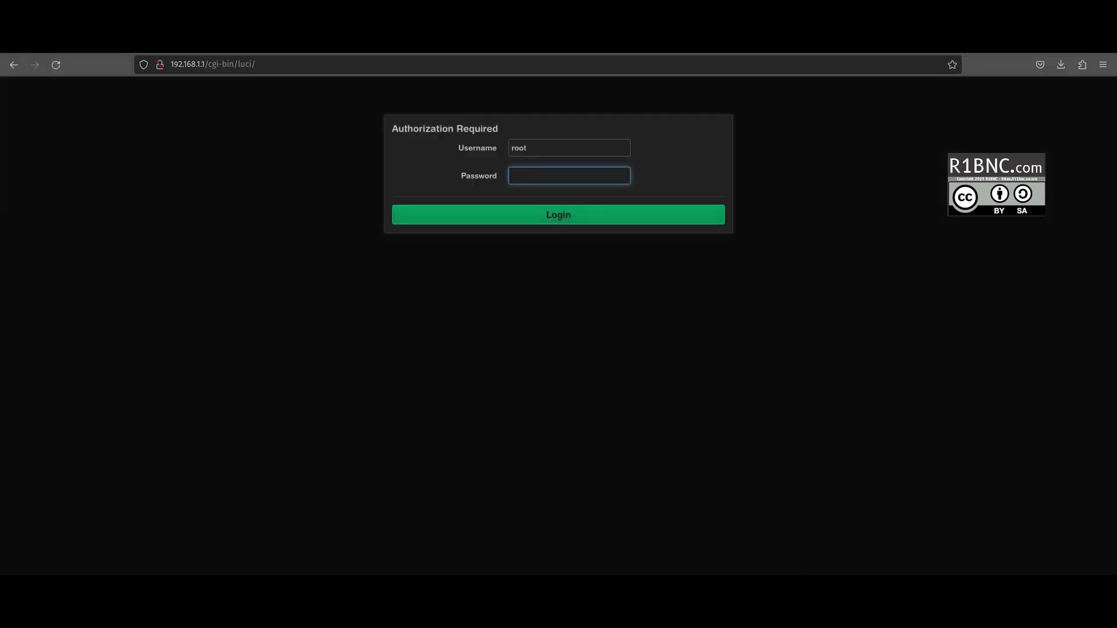
Step: Log in to LuCI as root with an empty password
key(Return)
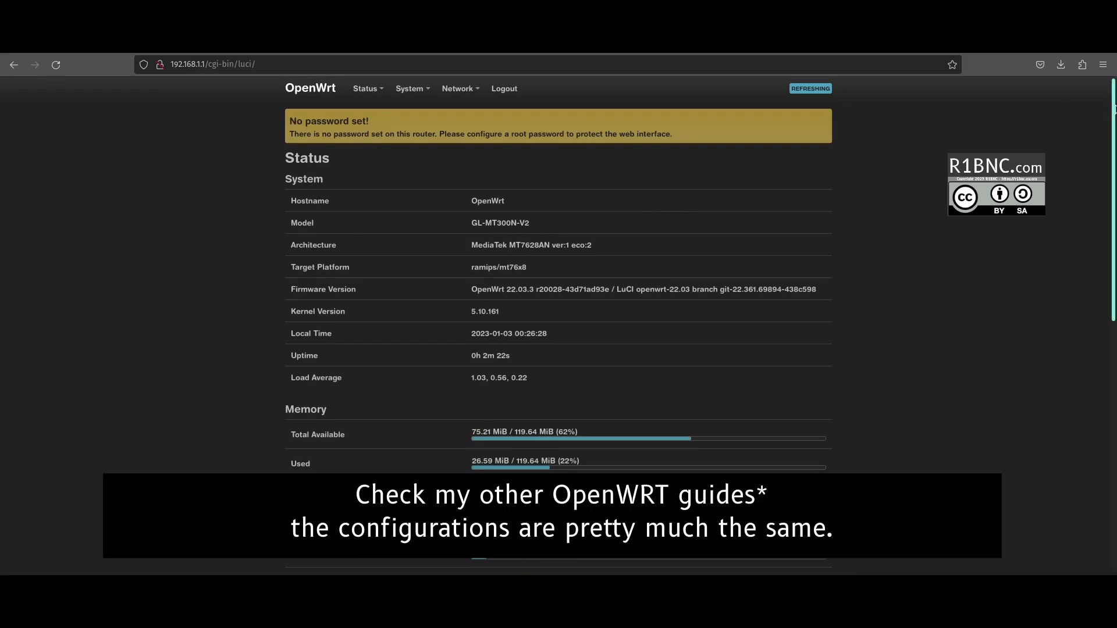
Step: Open System > System and select the current hostname 'OpenWrt' for editing
drag(1115, 108, 1109, 132)
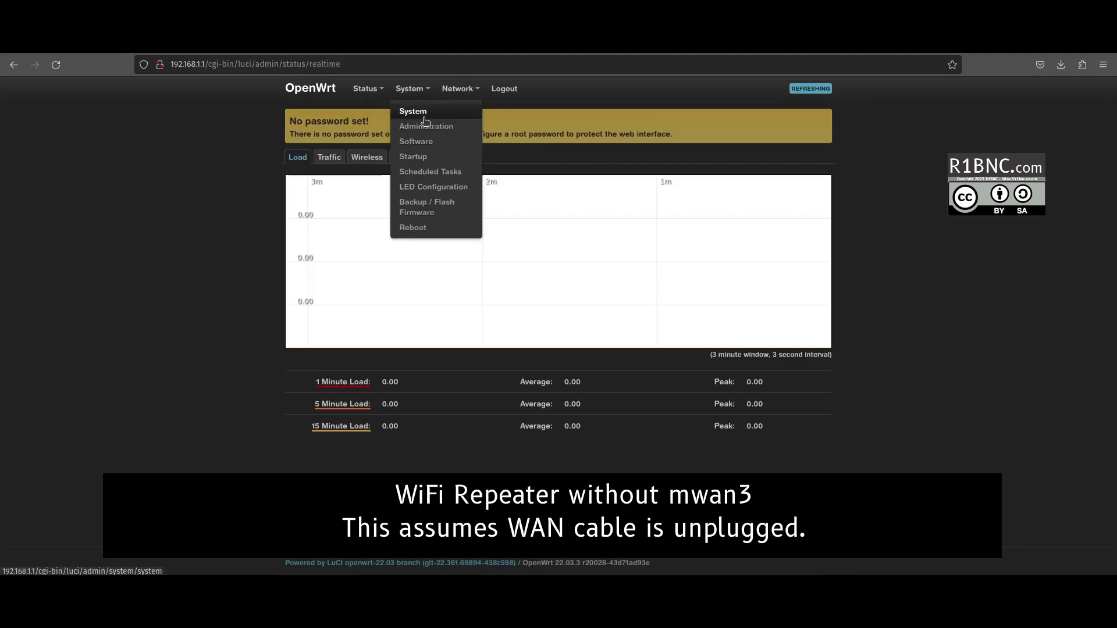
click(422, 113)
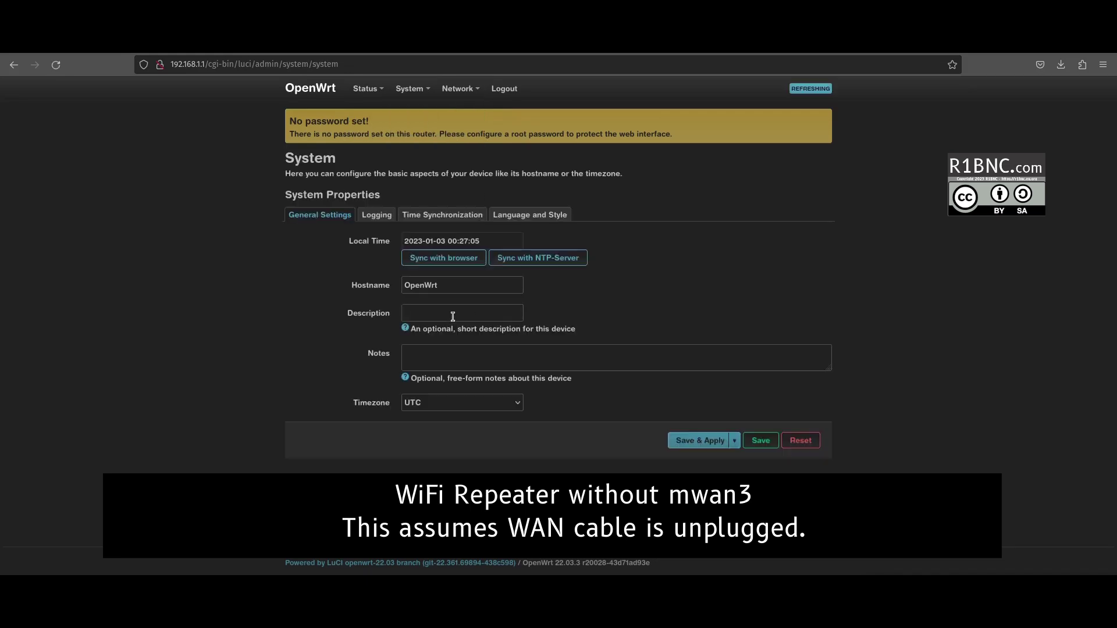
click(450, 285)
double_click(450, 284)
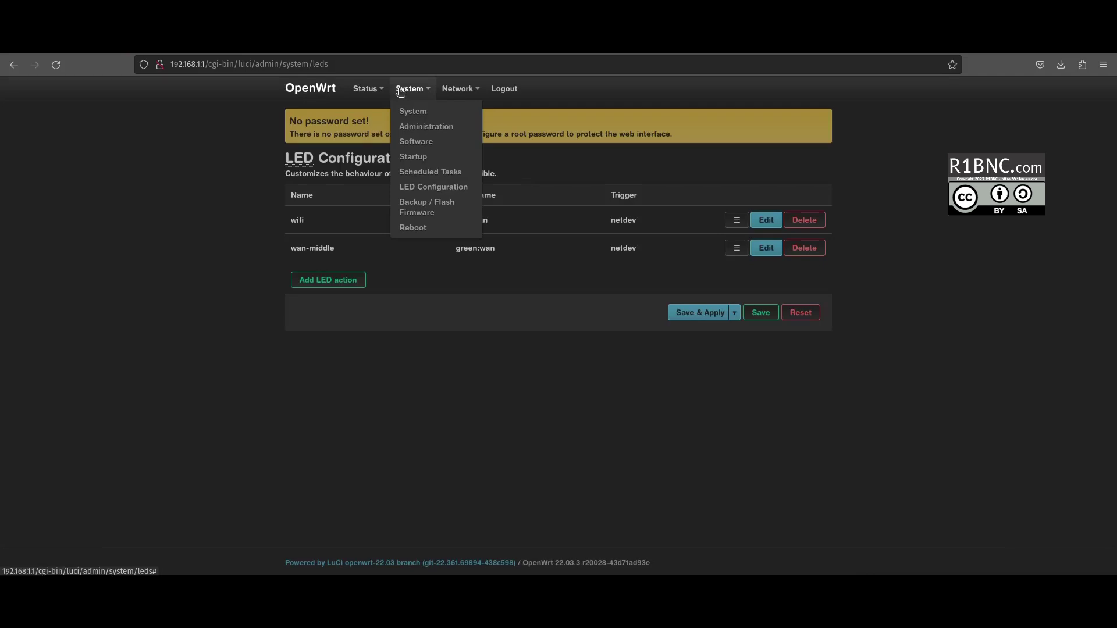
Step: Review the Backup / Flash Firmware page and its Configuration tab, then go to Network > Interfaces
click(425, 211)
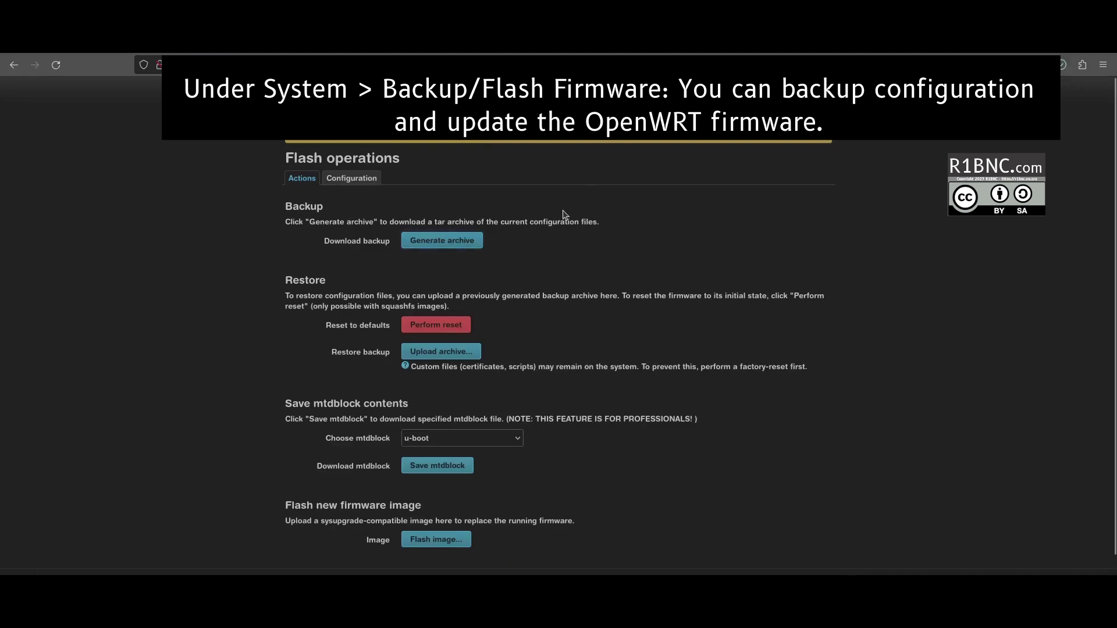
scroll(563, 218, down, 1)
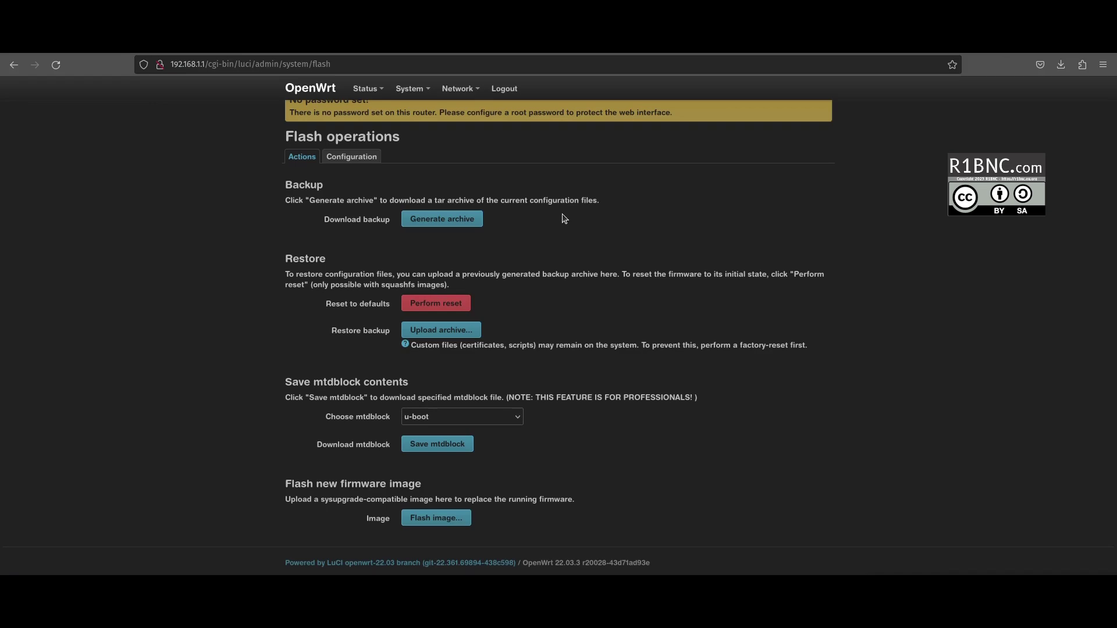
click(352, 156)
mouse_move(460, 89)
click(467, 115)
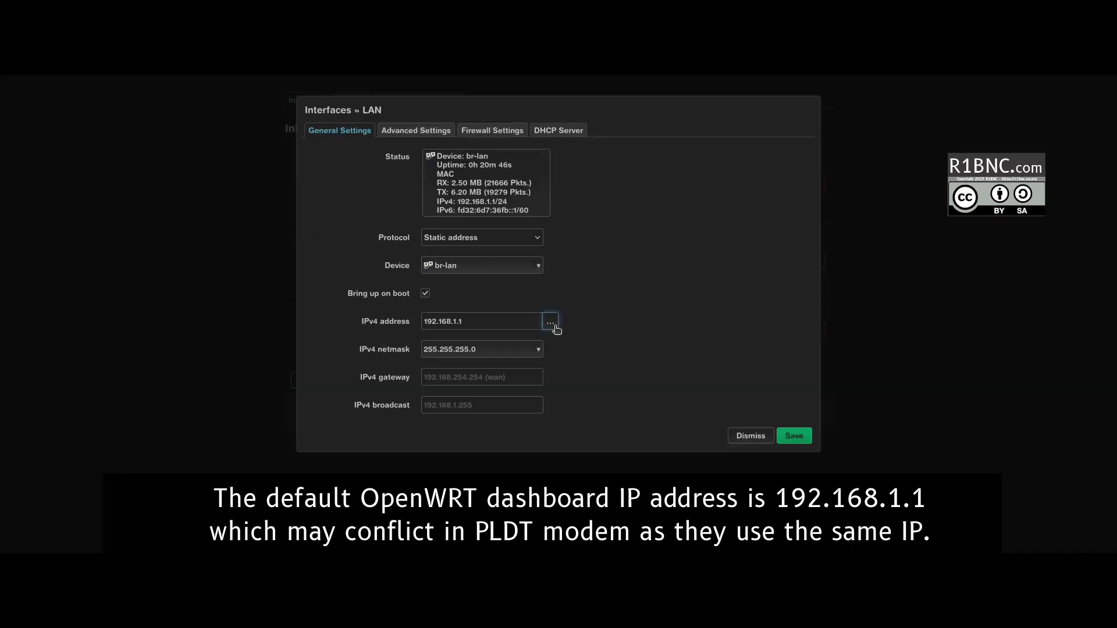
Step: Open the LAN interface editor and look through its Advanced, Firewall and DHCP tabs
click(549, 320)
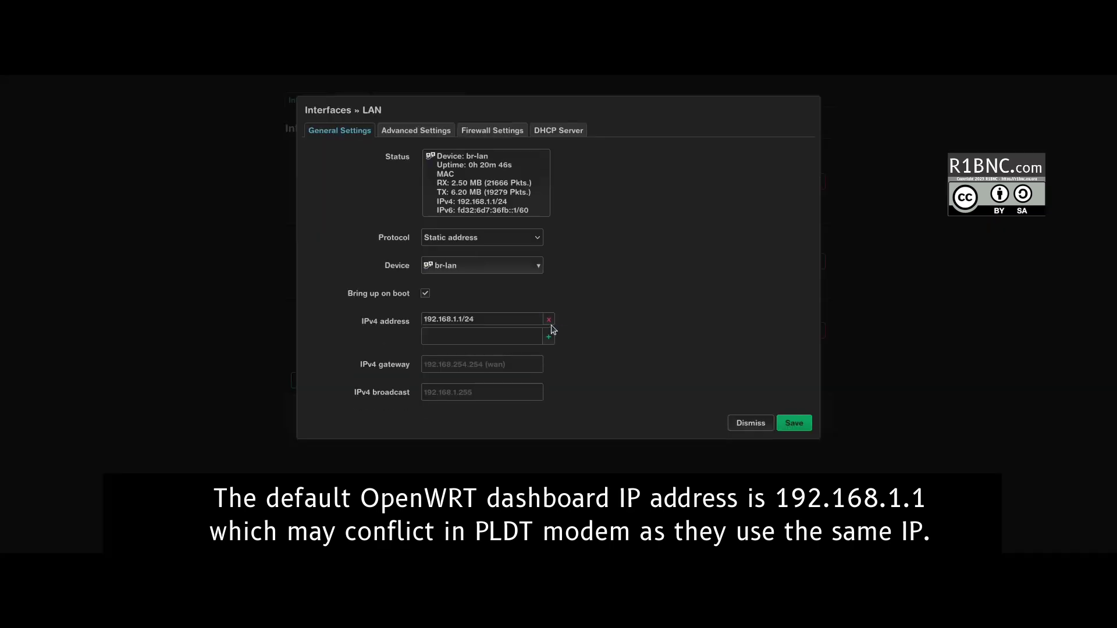
click(440, 132)
click(495, 132)
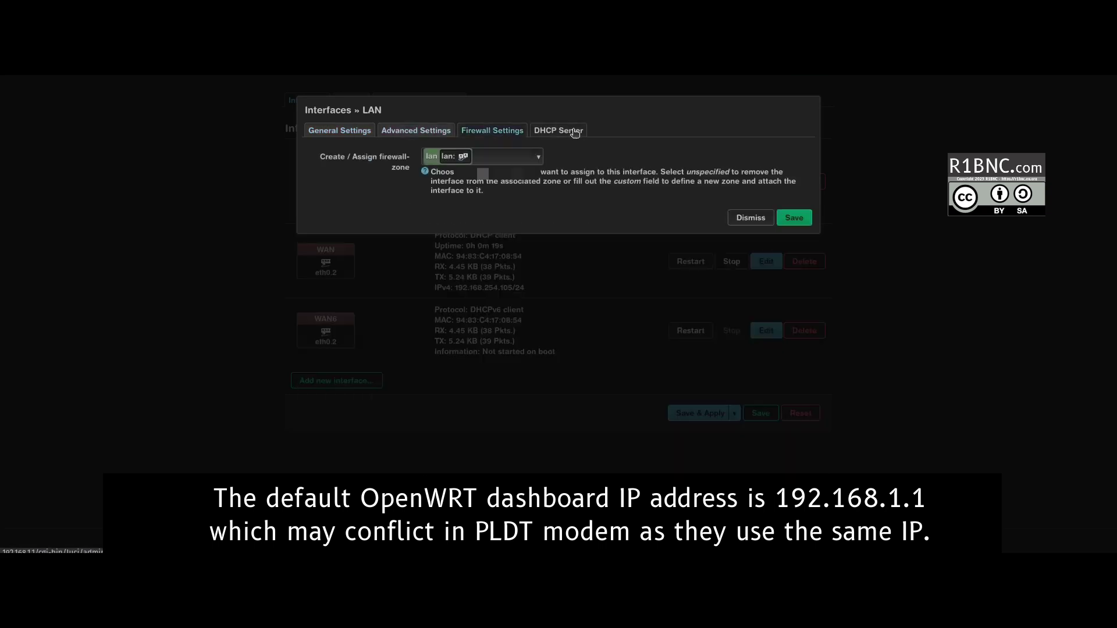
click(574, 133)
click(339, 131)
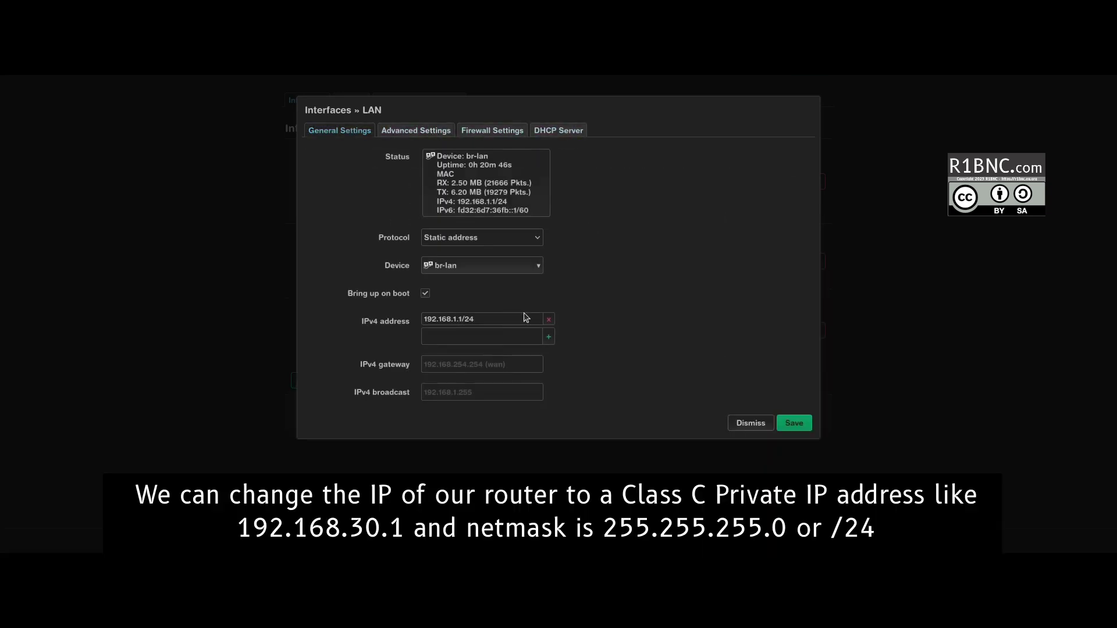
Step: Change the LAN IPv4 address to 192.168.30.1/24, save it and apply the configuration
double_click(511, 322)
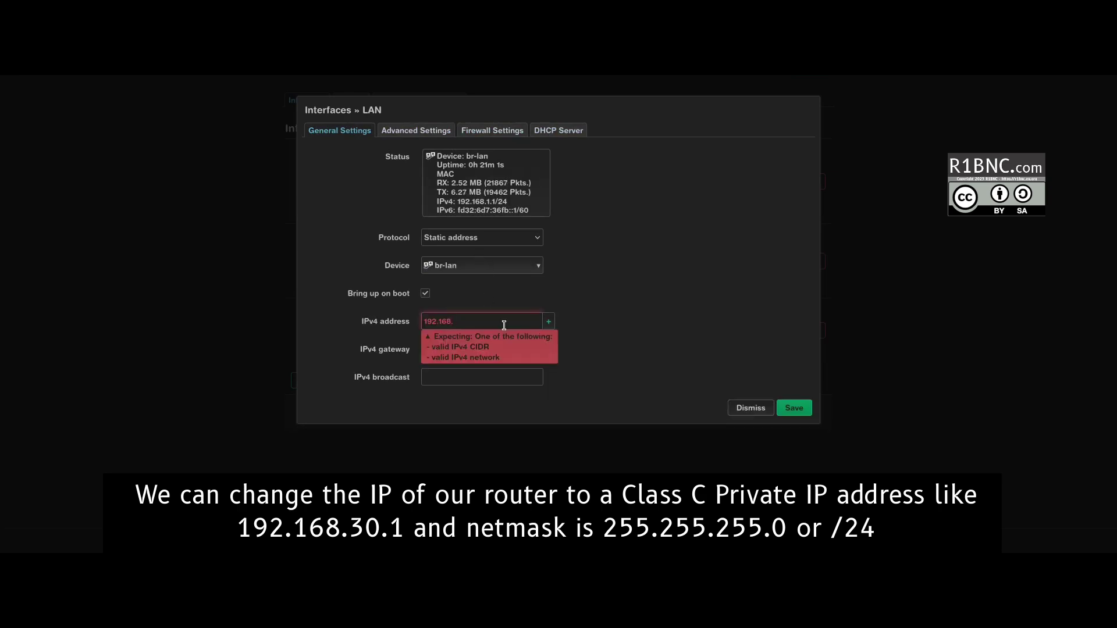
text(3)
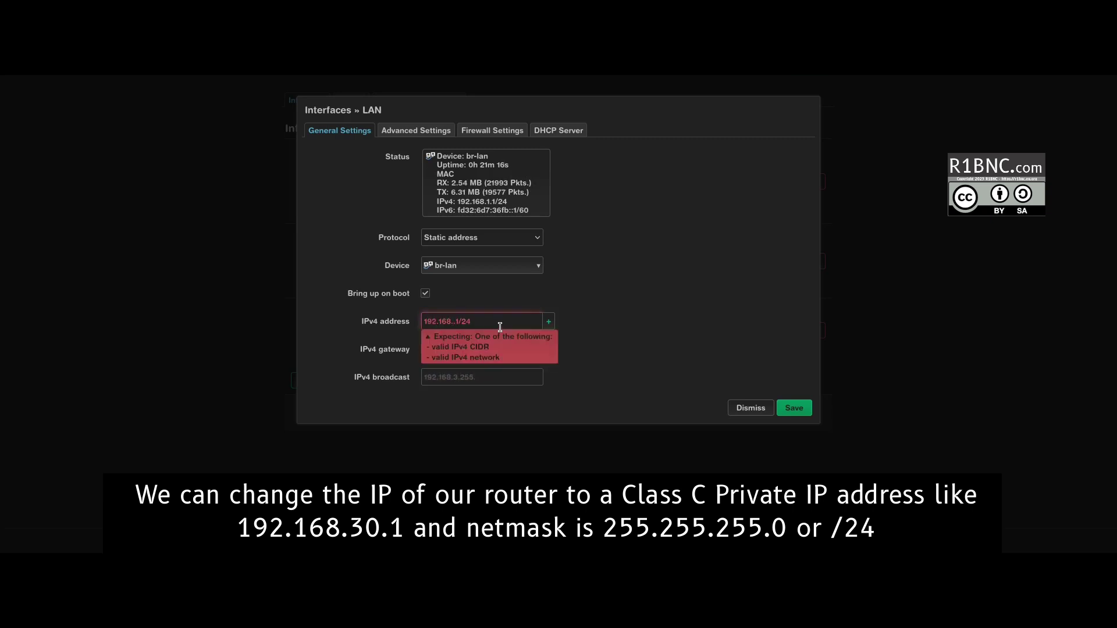
text(30)
click(793, 407)
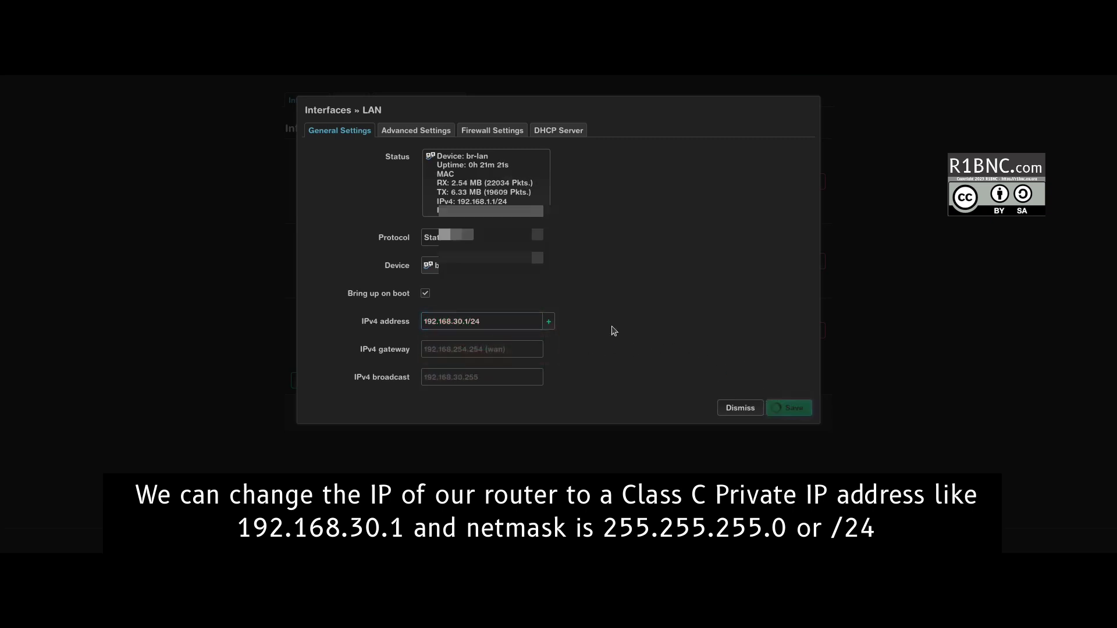
click(701, 377)
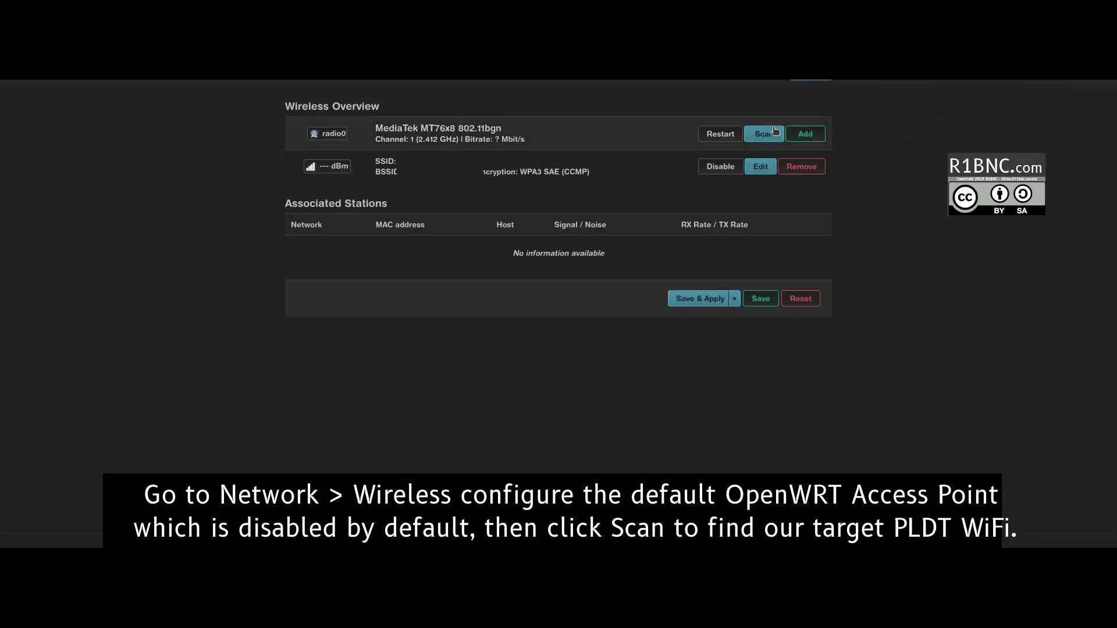
Step: Scan for Wi-Fi networks, join the home SSID and enter its WPA passphrase
click(775, 131)
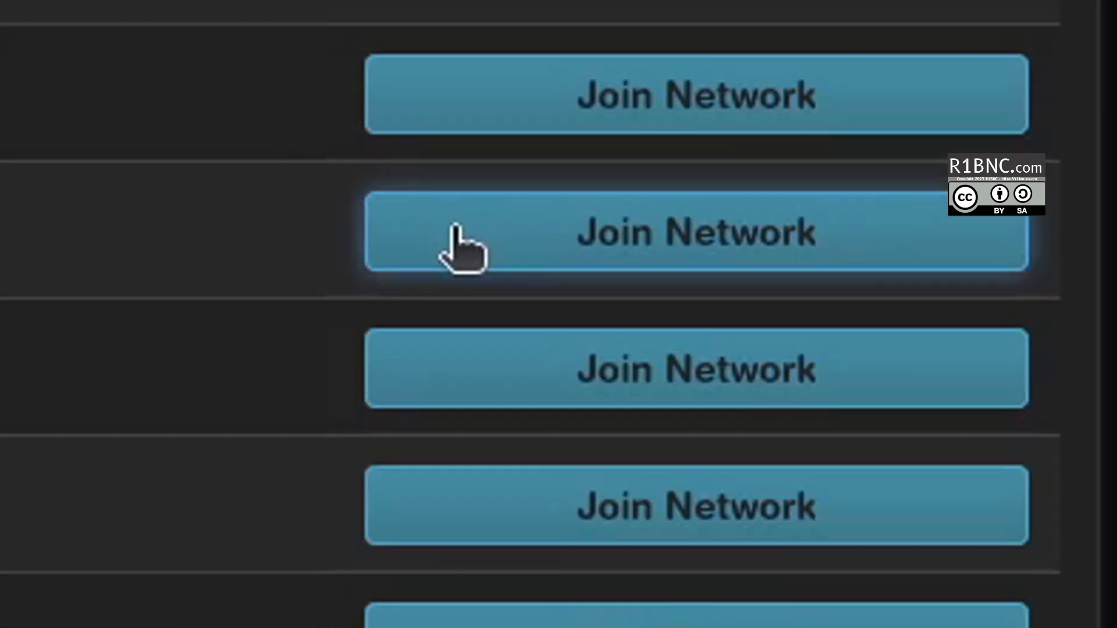
click(452, 233)
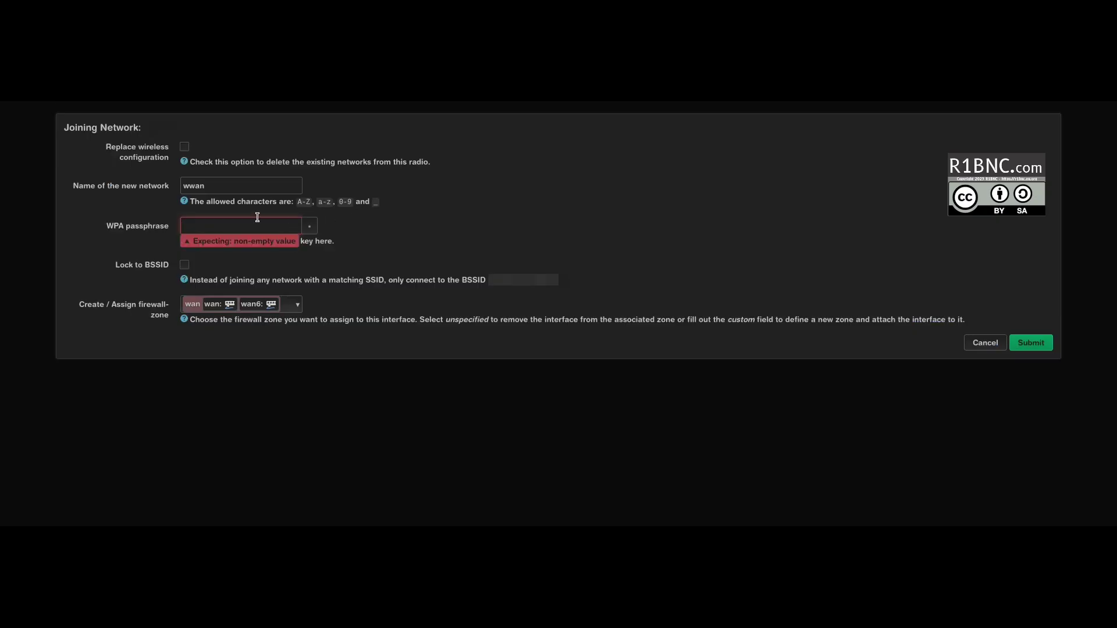
text(***)
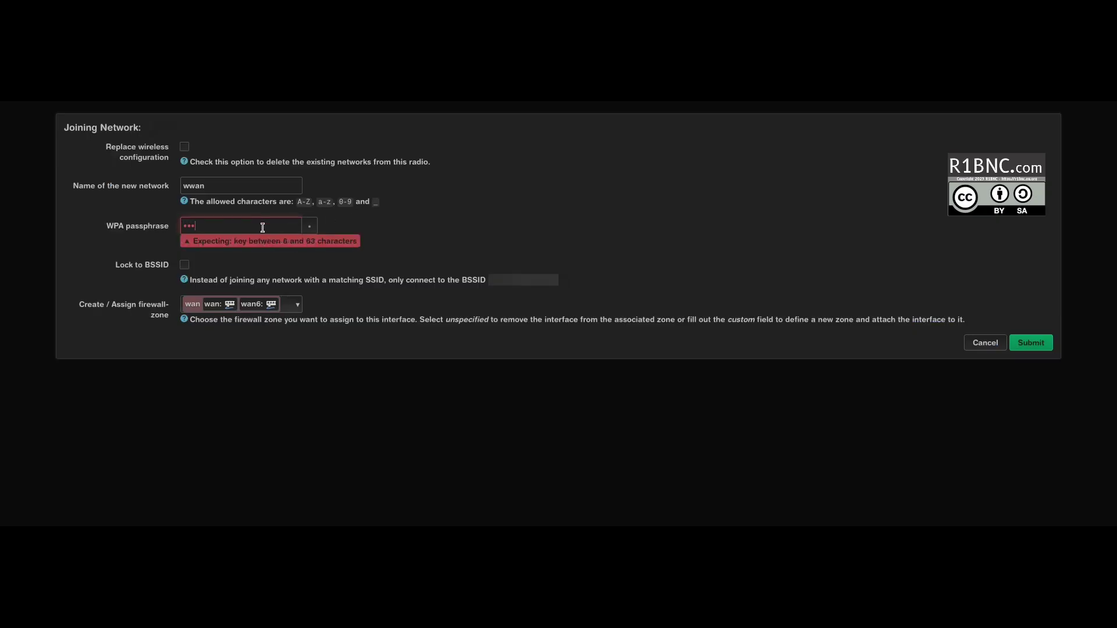
text(*********)
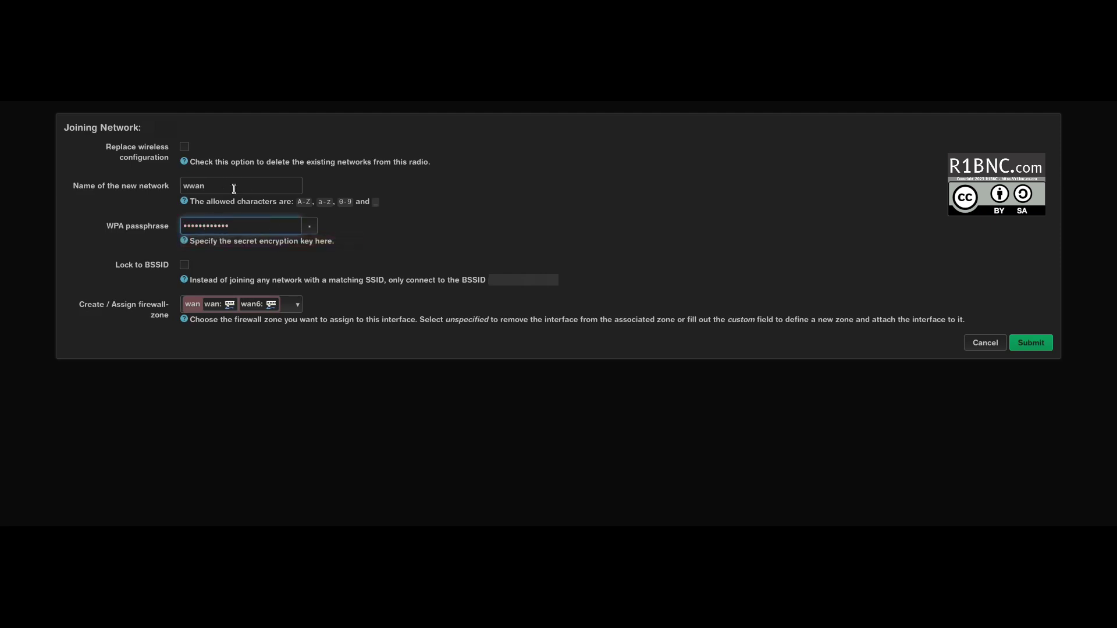
Step: Rename the new client network from wwan to wlanB
double_click(204, 186)
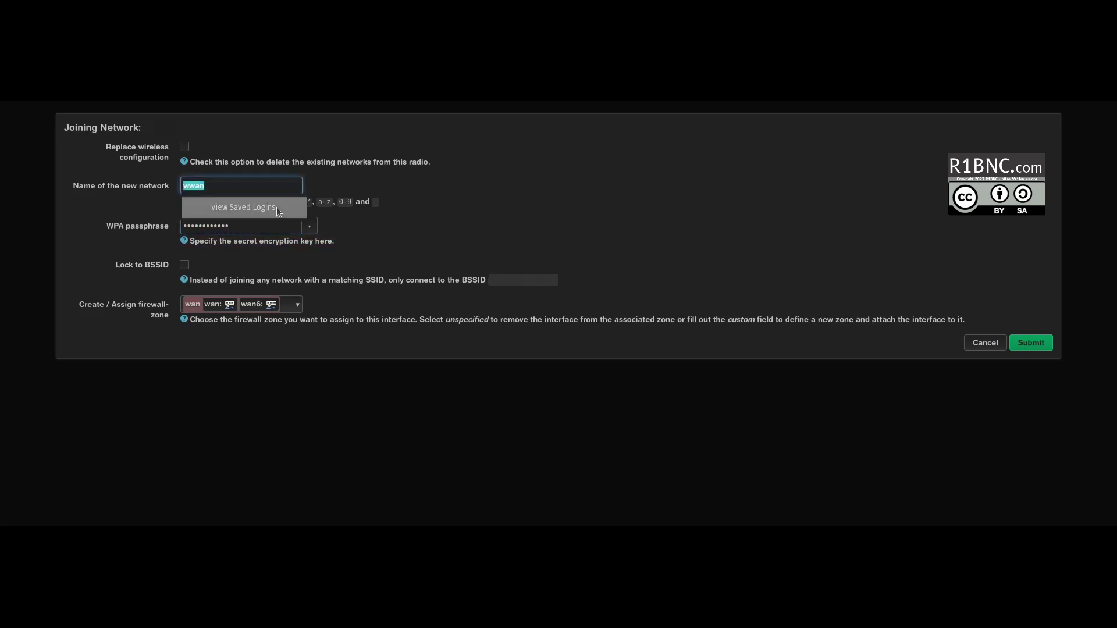
text(wl)
key(BackSpace)
text(lanB)
click(451, 236)
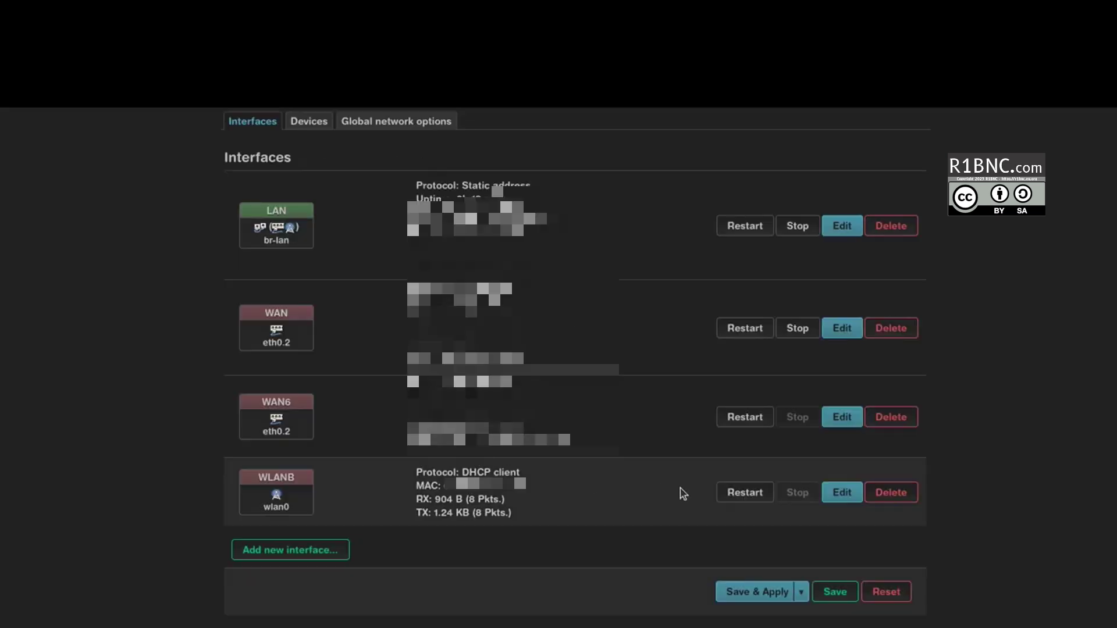
Step: Set the WLANB interface's device to wlan0 (Wireless Network: Client)
click(842, 493)
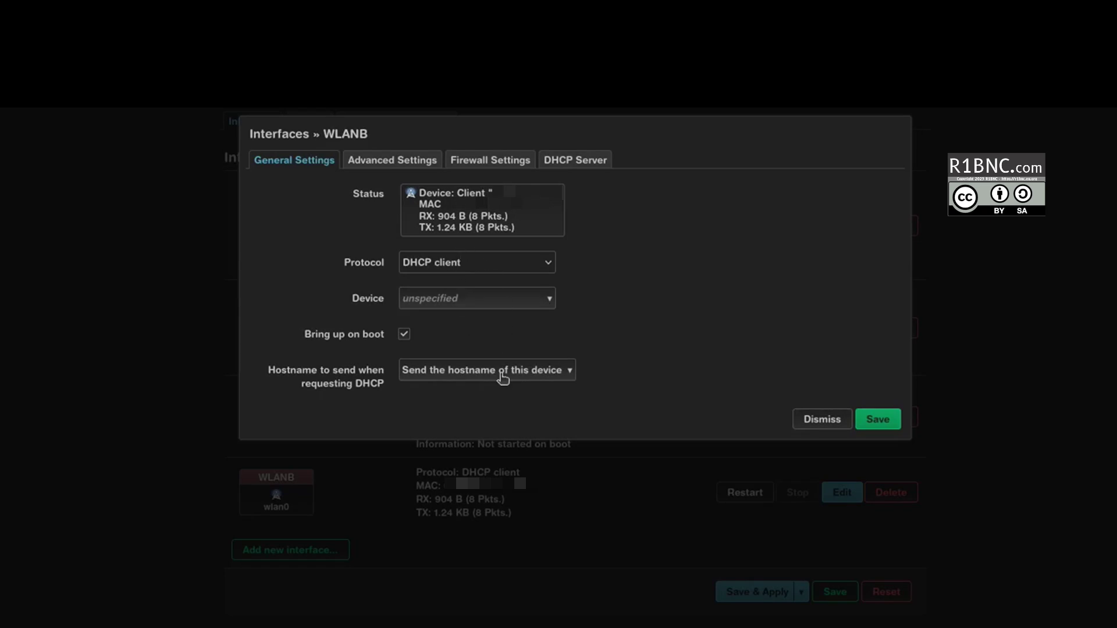
click(506, 298)
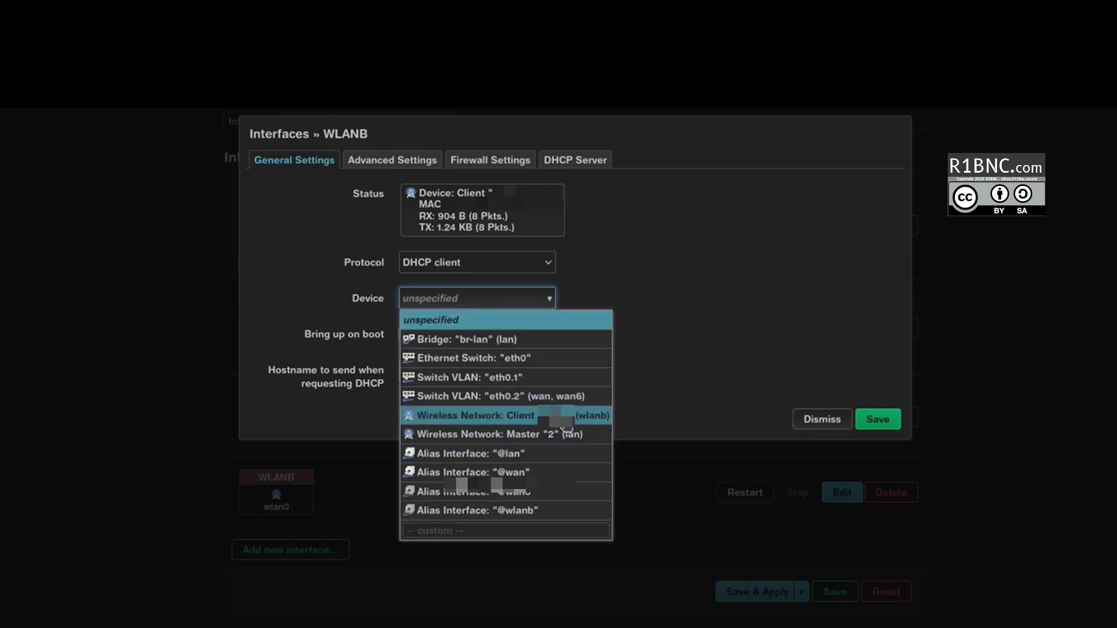
click(556, 416)
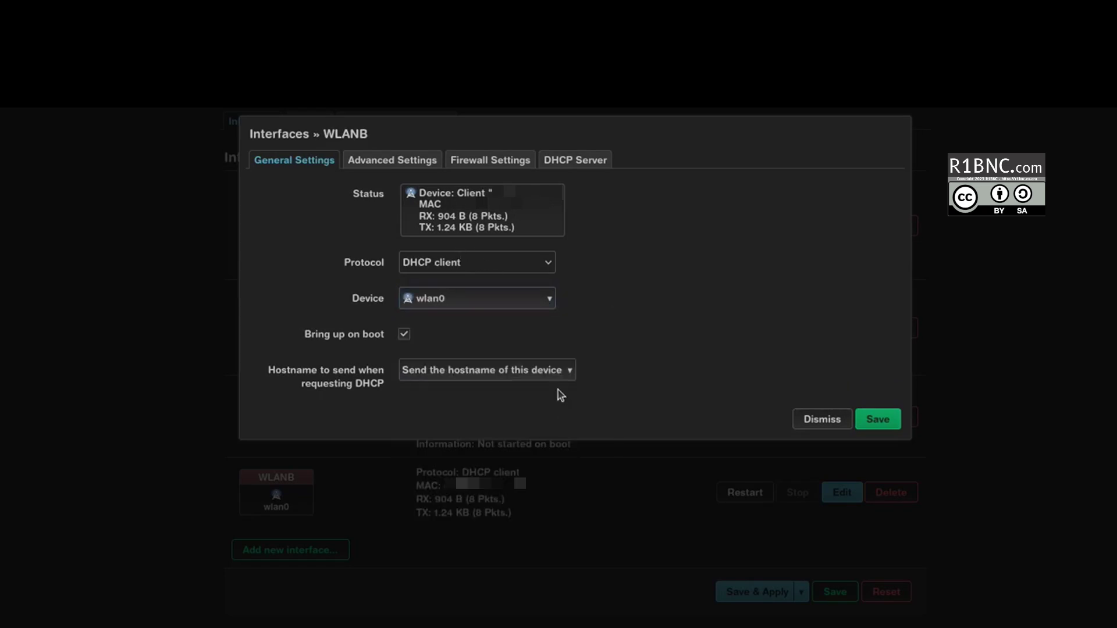
Step: Check WLANB's Advanced, Firewall and DHCP tabs, then save and apply the change
click(434, 170)
click(474, 167)
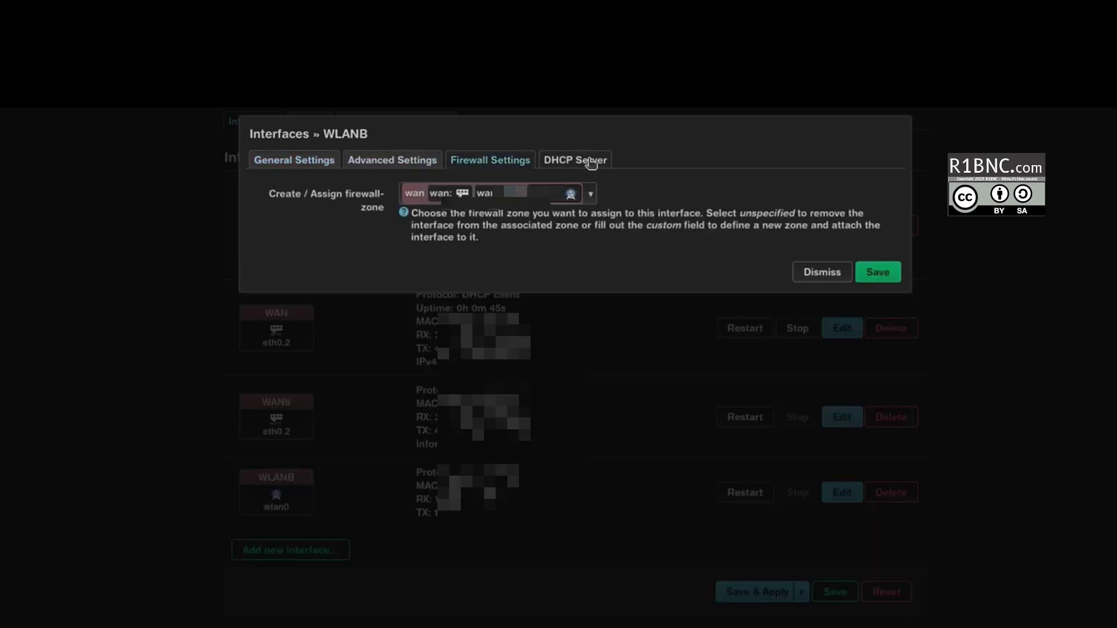
click(591, 161)
click(309, 163)
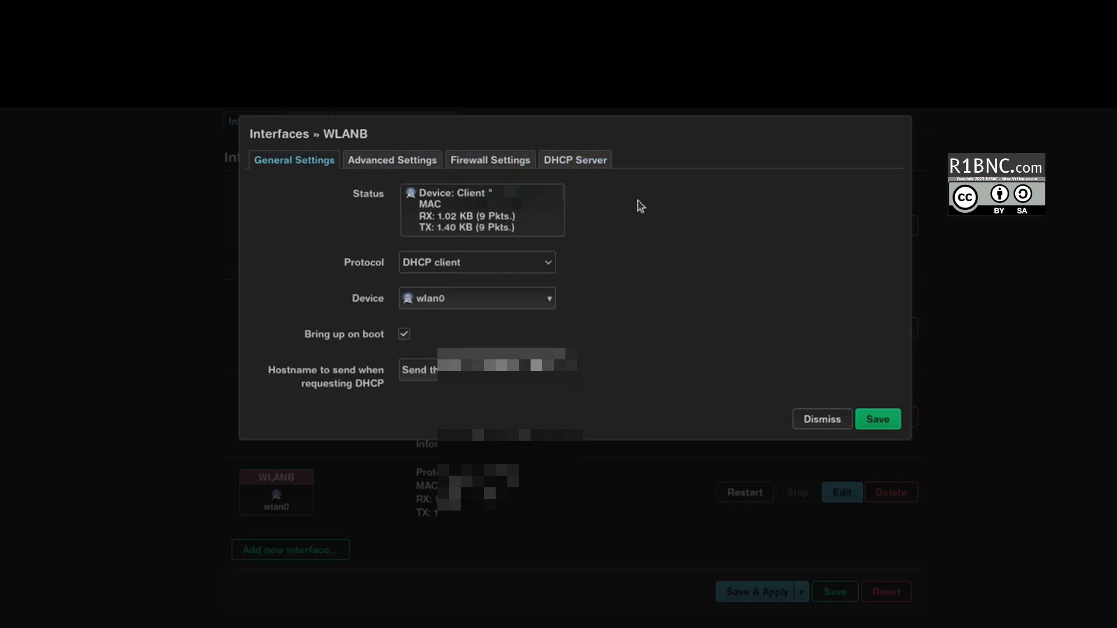
click(876, 419)
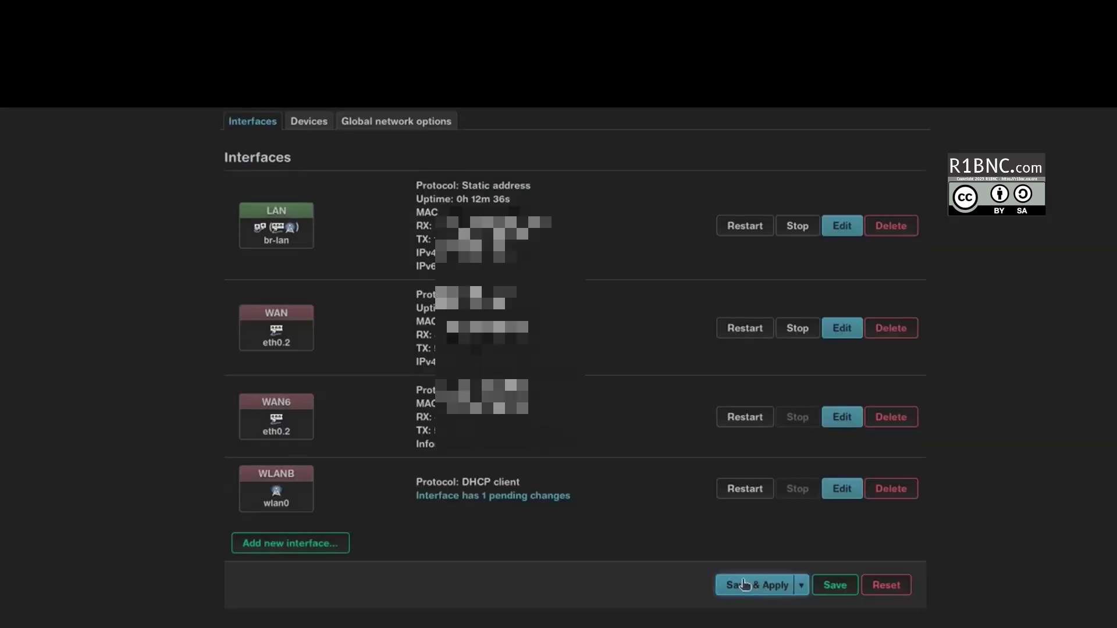
click(766, 589)
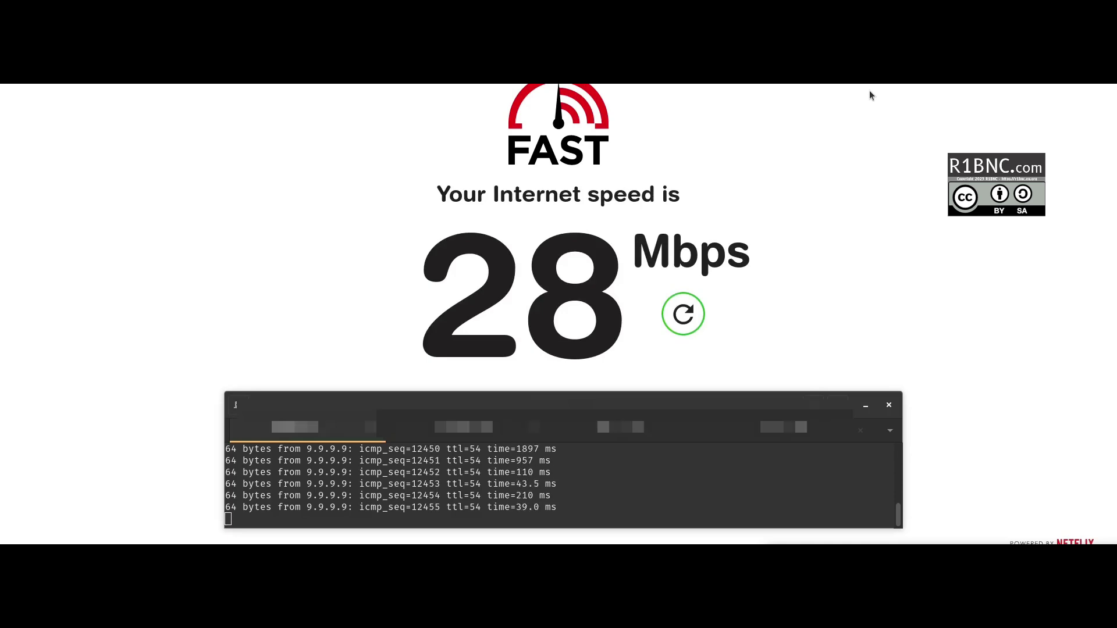
Step: Hide the drop-down ping terminal with F12 to reveal the speed test results
key(F12)
key(F12)
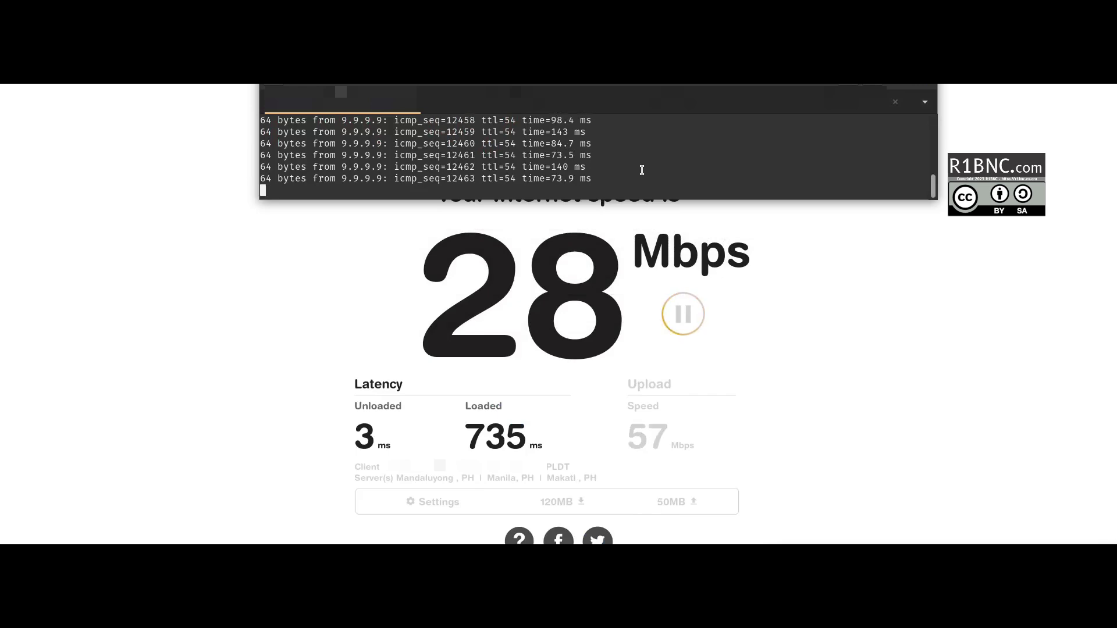